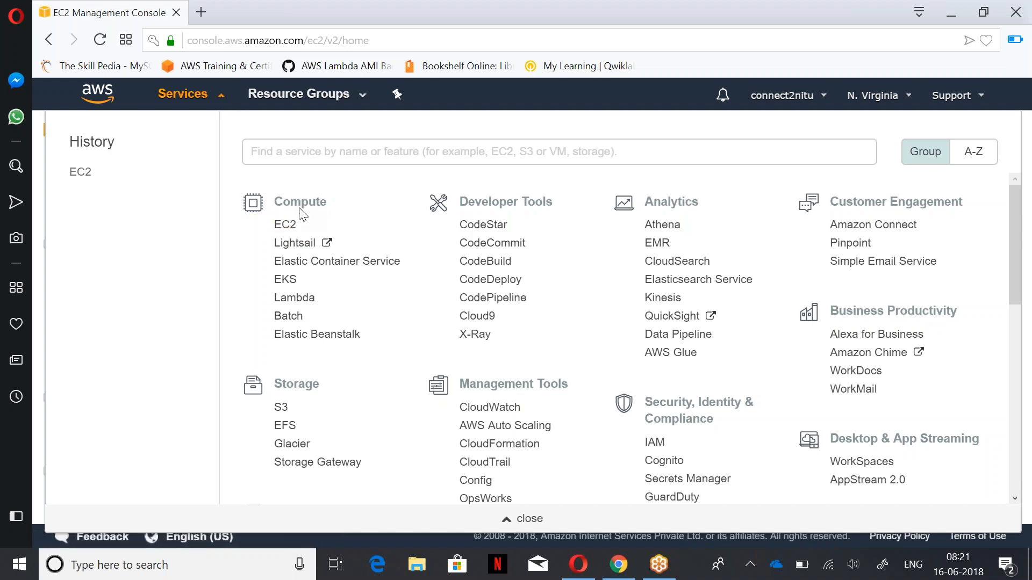
Open the EC2 service dashboard and start launching a new instance
click(287, 233)
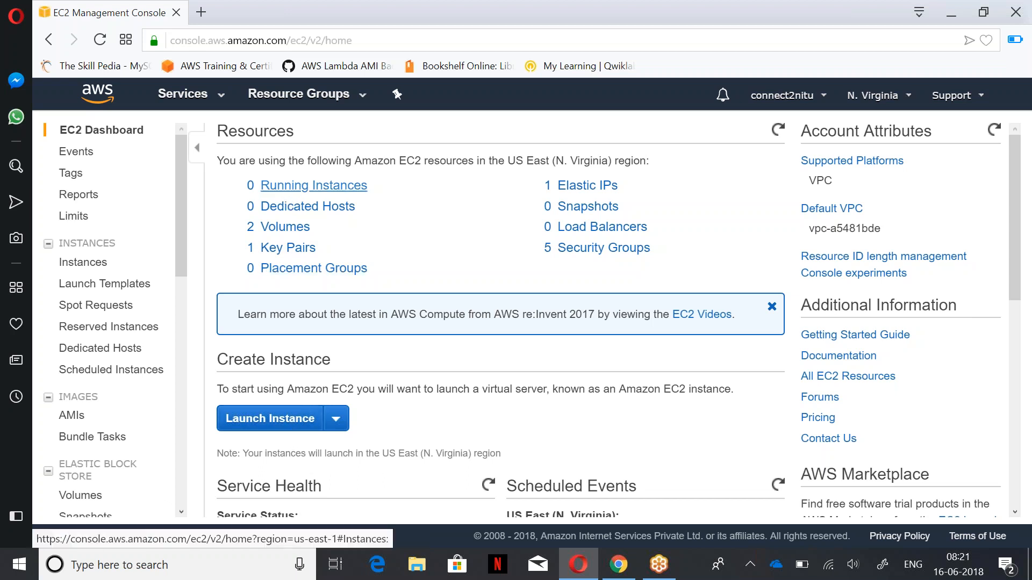
click(201, 95)
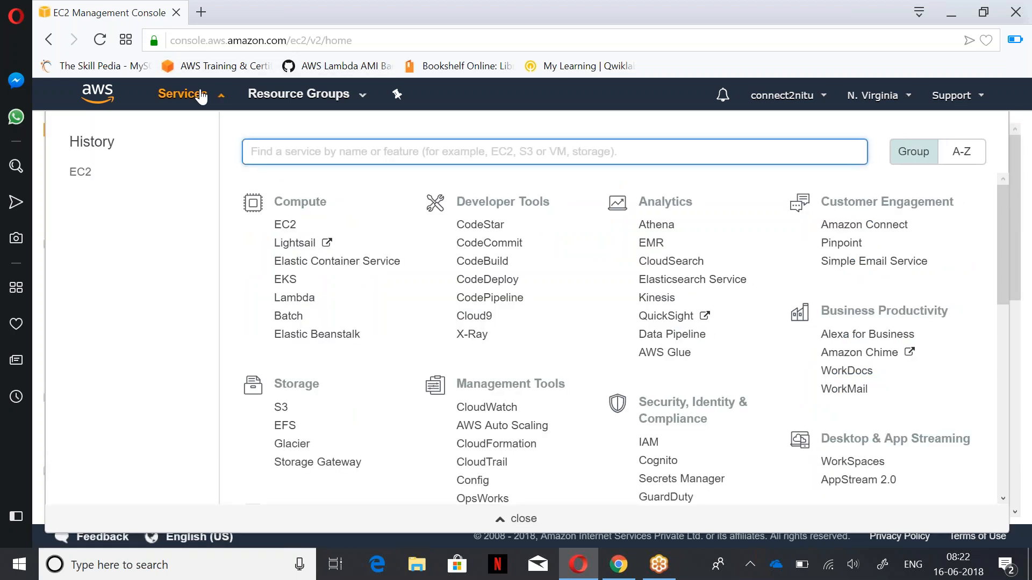
click(285, 226)
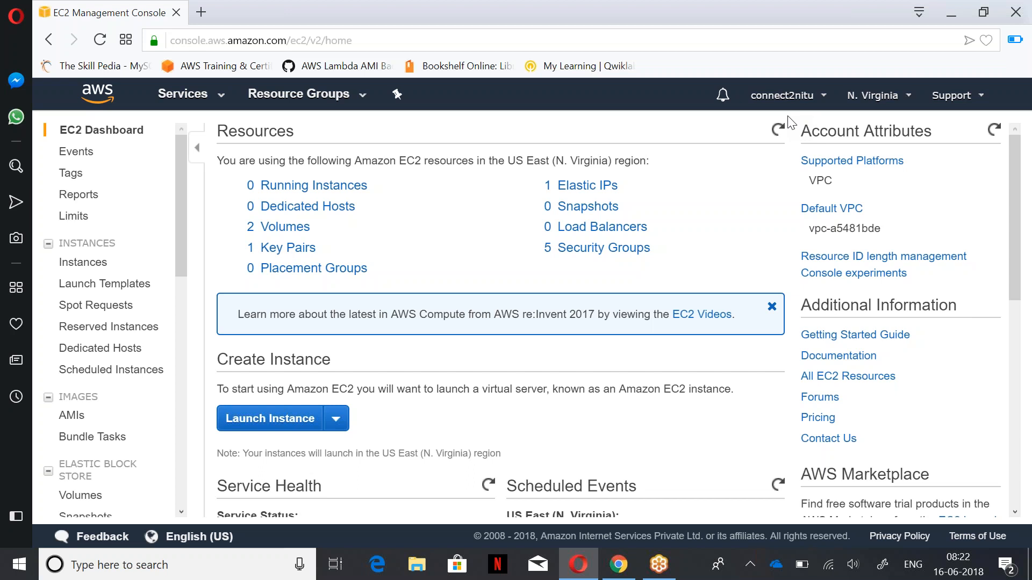
click(269, 419)
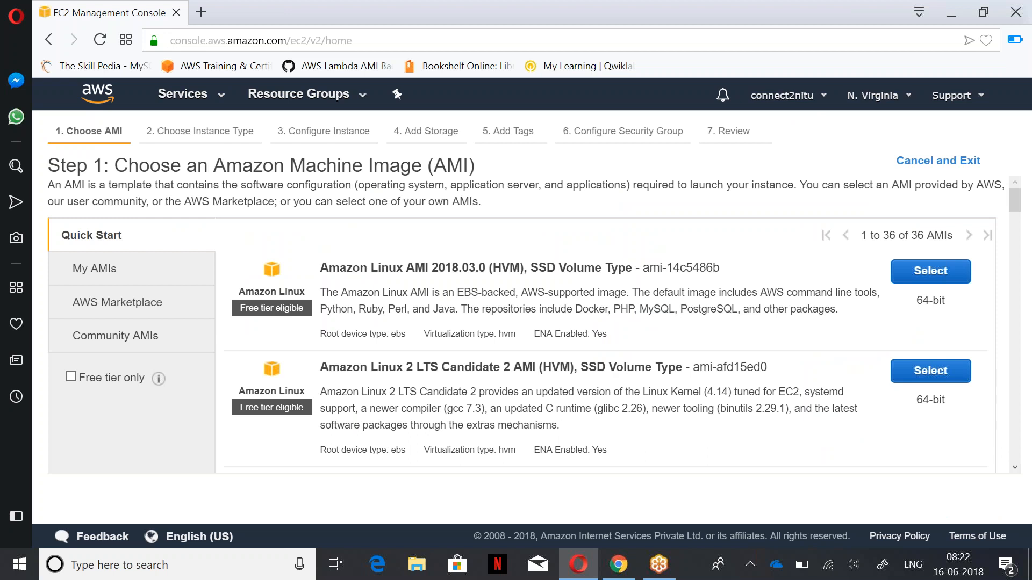
Choose the Microsoft Windows Server 2016 Base AMI and continue to the instance details with the t2.micro type
scroll(622, 325, down, 12)
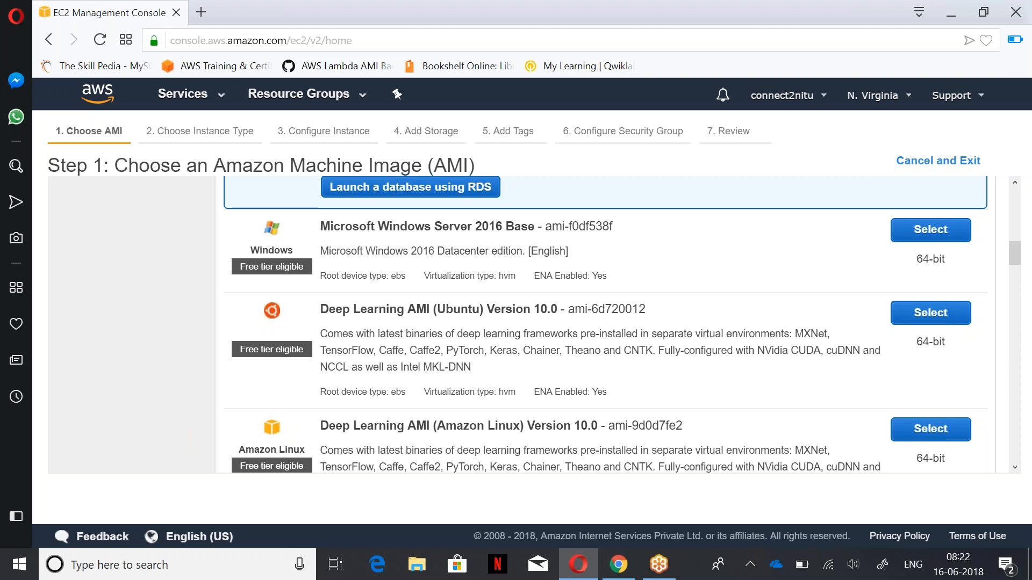
scroll(621, 324, down, 15)
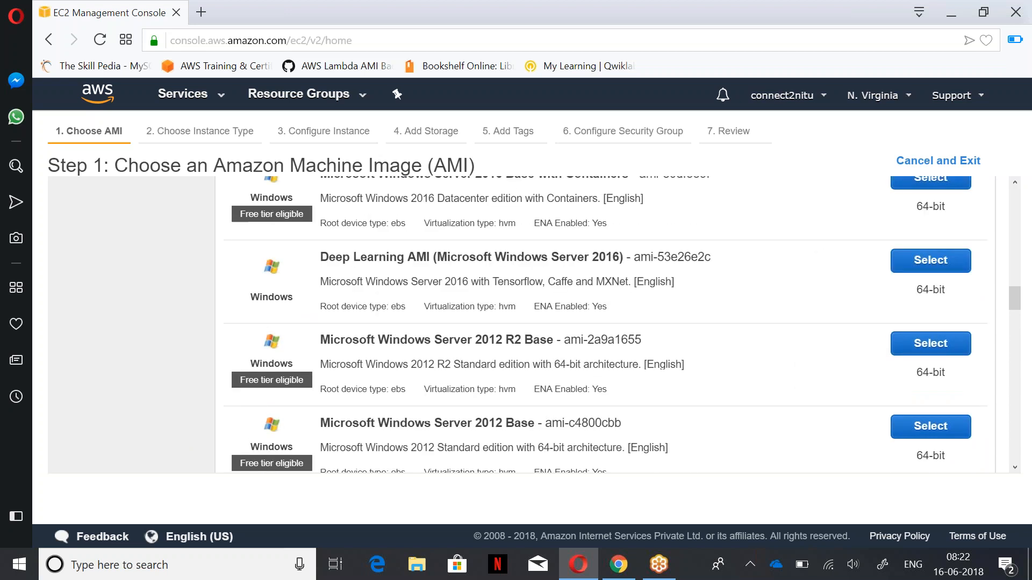
scroll(621, 325, down, 2)
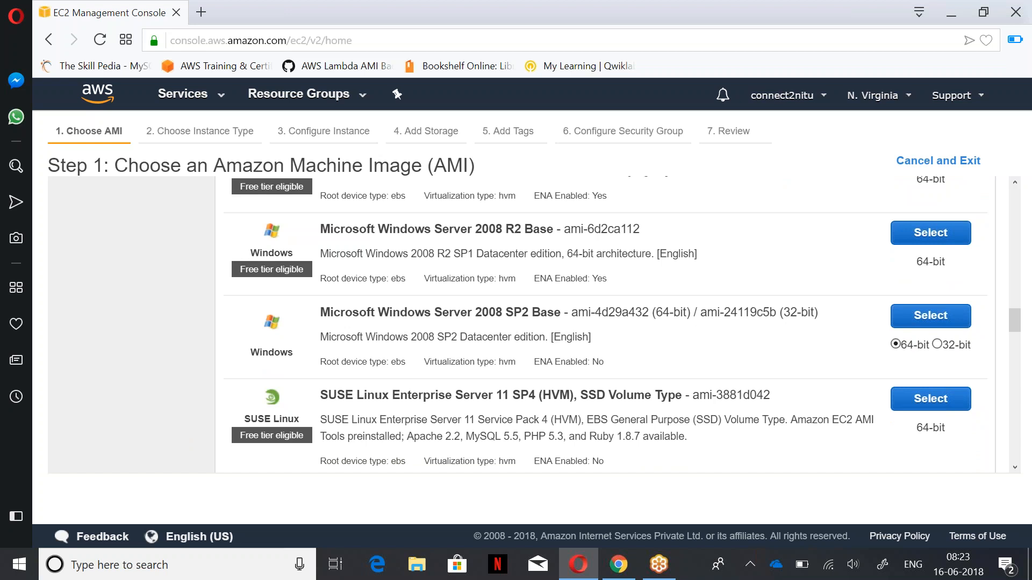
scroll(621, 325, up, 2)
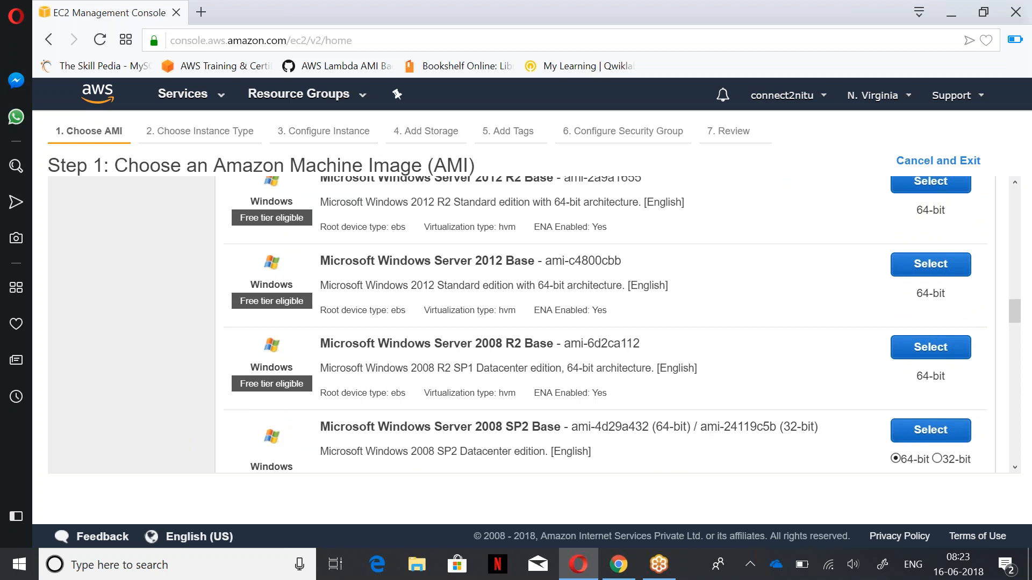
scroll(621, 324, up, 4)
scroll(621, 325, up, 3)
scroll(621, 325, up, 5)
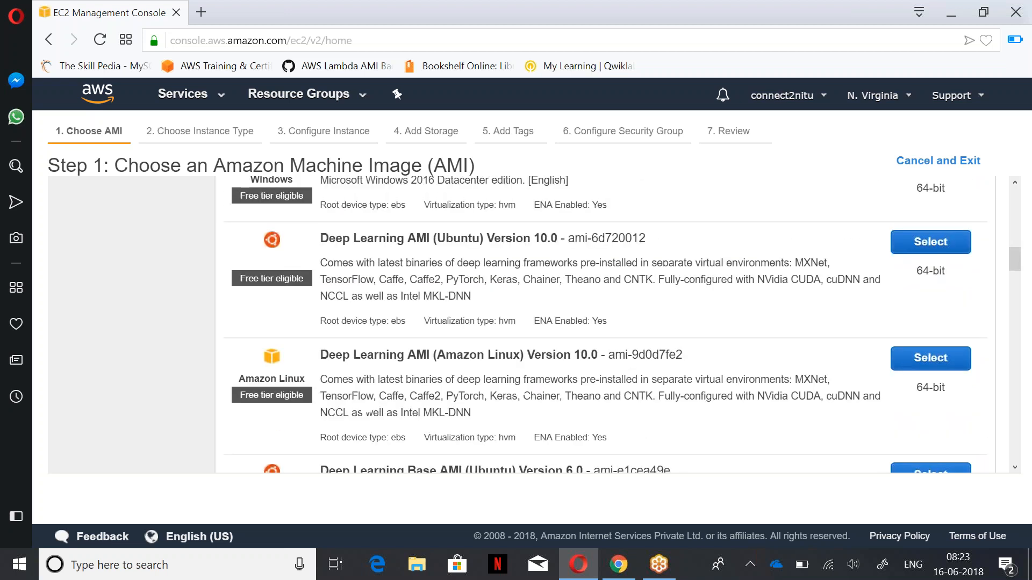
scroll(320, 290, up, 2)
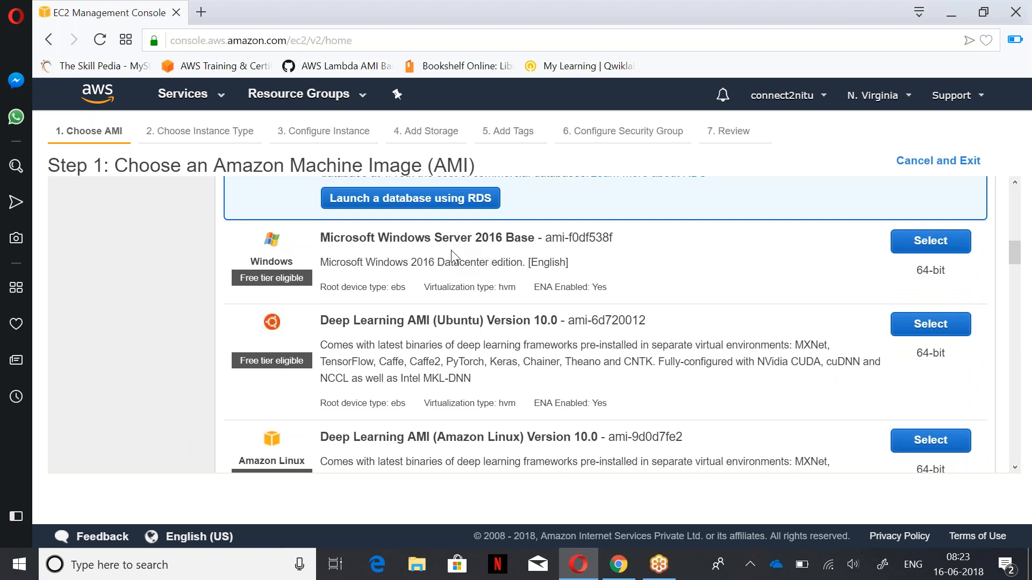
click(917, 248)
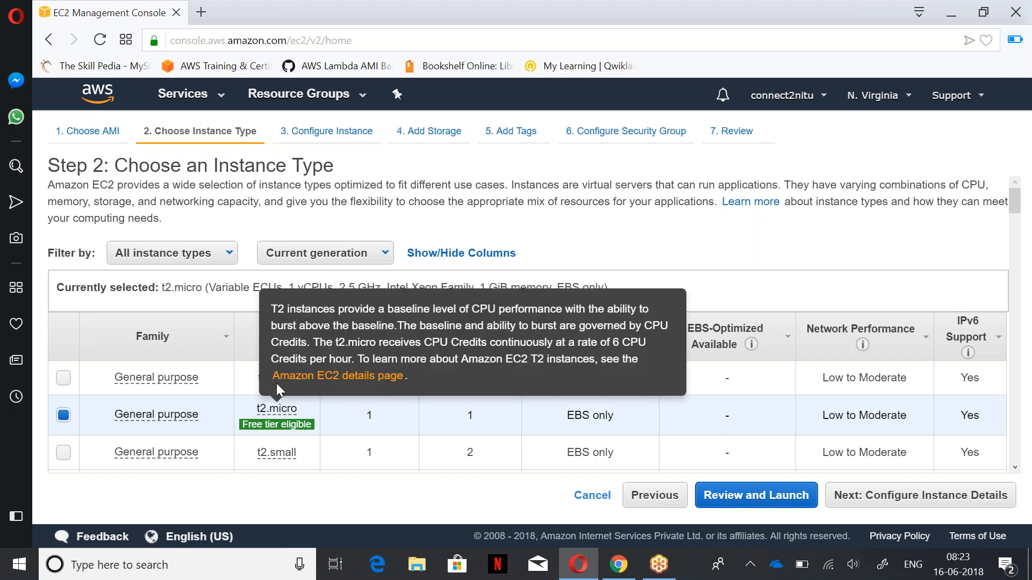
mouse_move(277, 424)
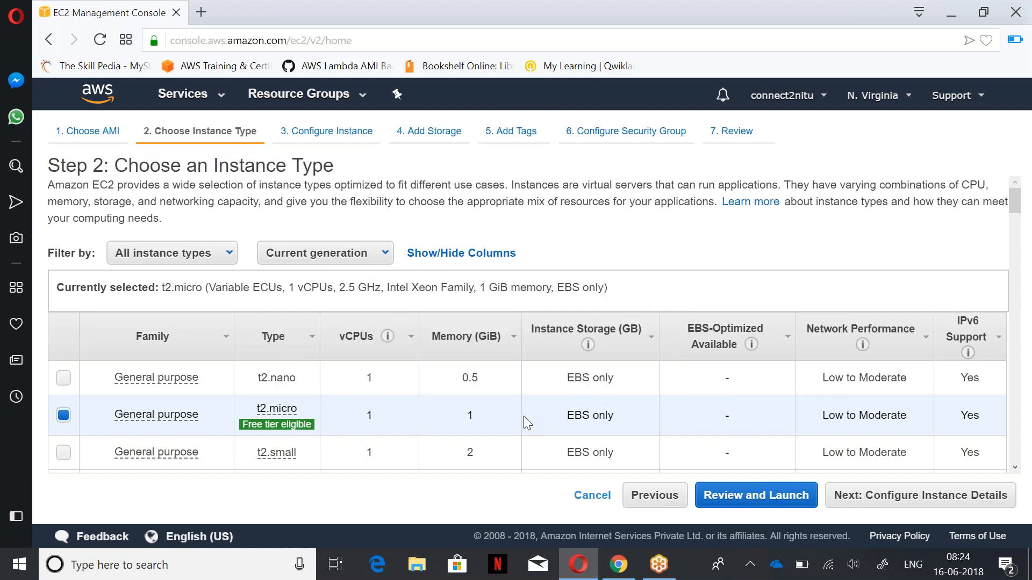
click(946, 506)
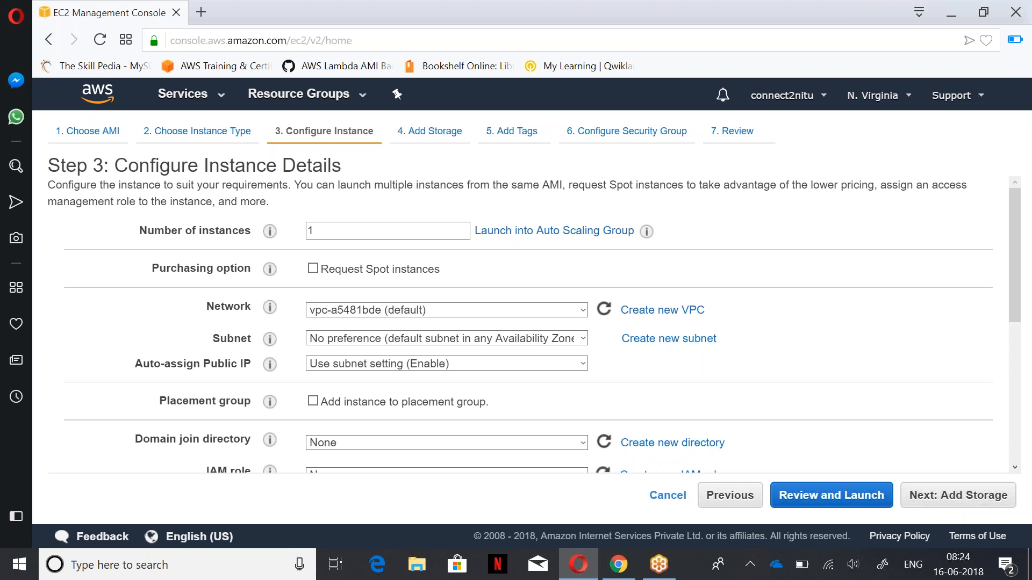
Set the instance's network to My Lab VPC with auto-assign public IP enabled, and continue to the storage settings
click(330, 230)
click(581, 311)
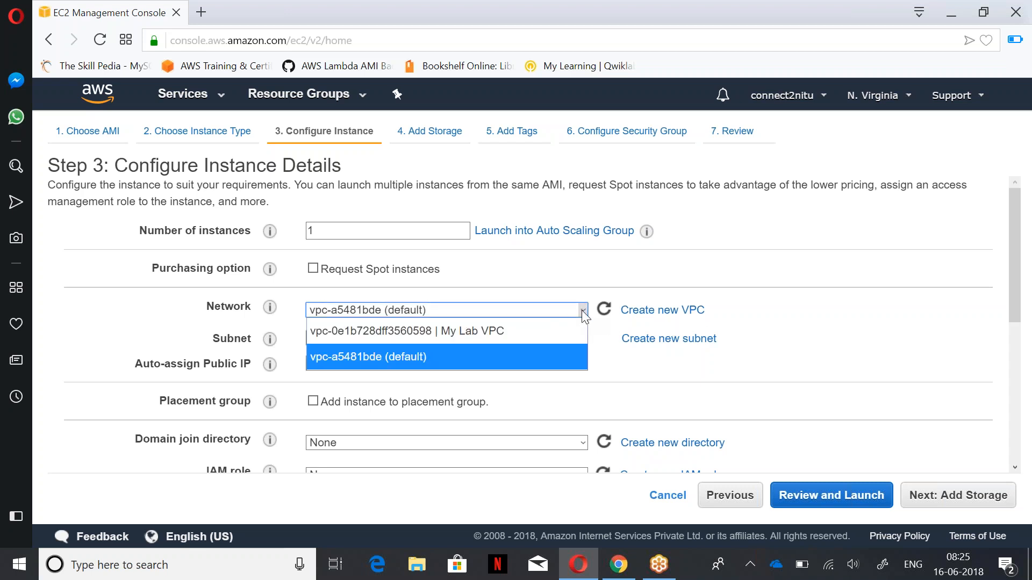
click(533, 329)
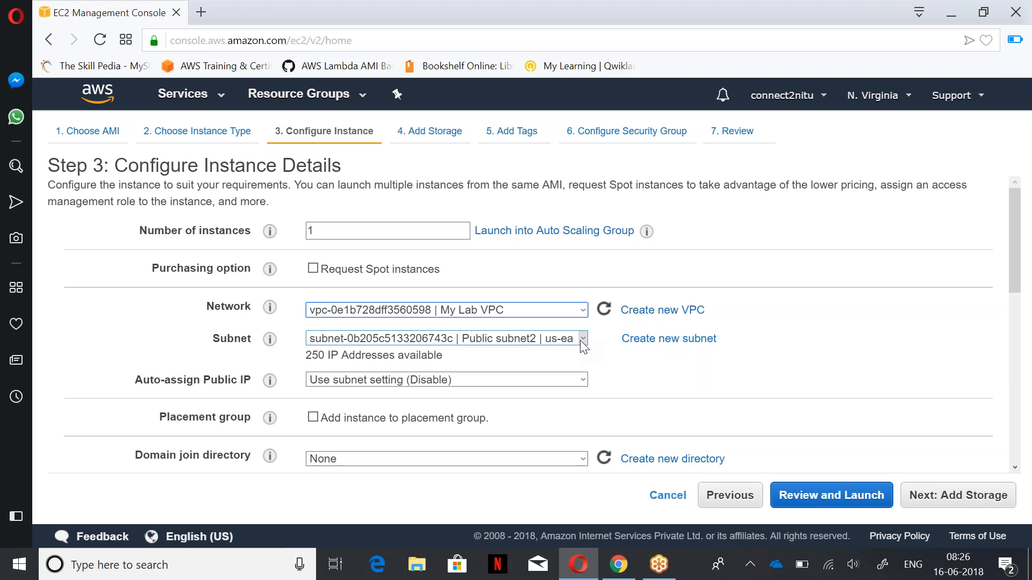
click(582, 378)
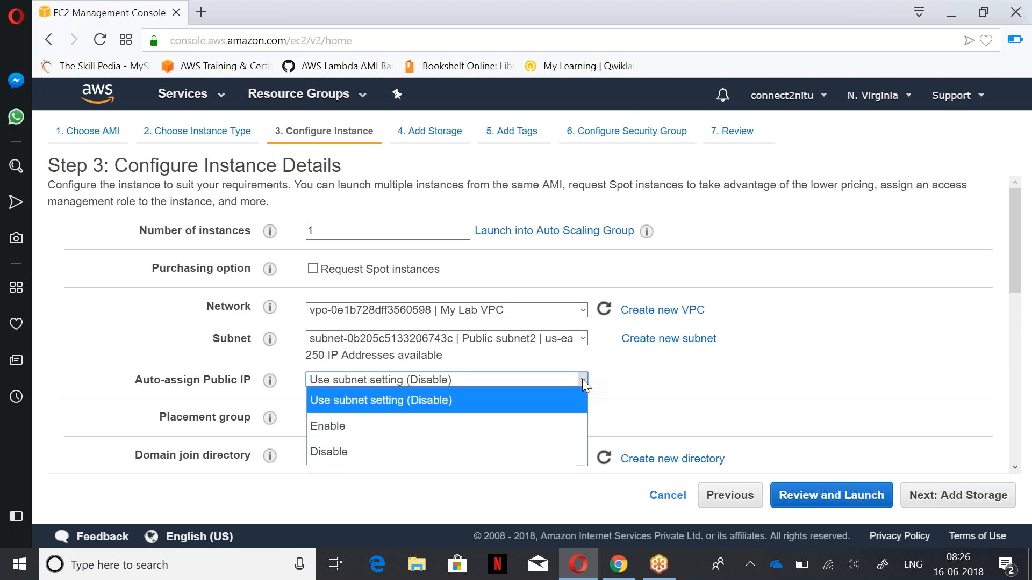
click(431, 427)
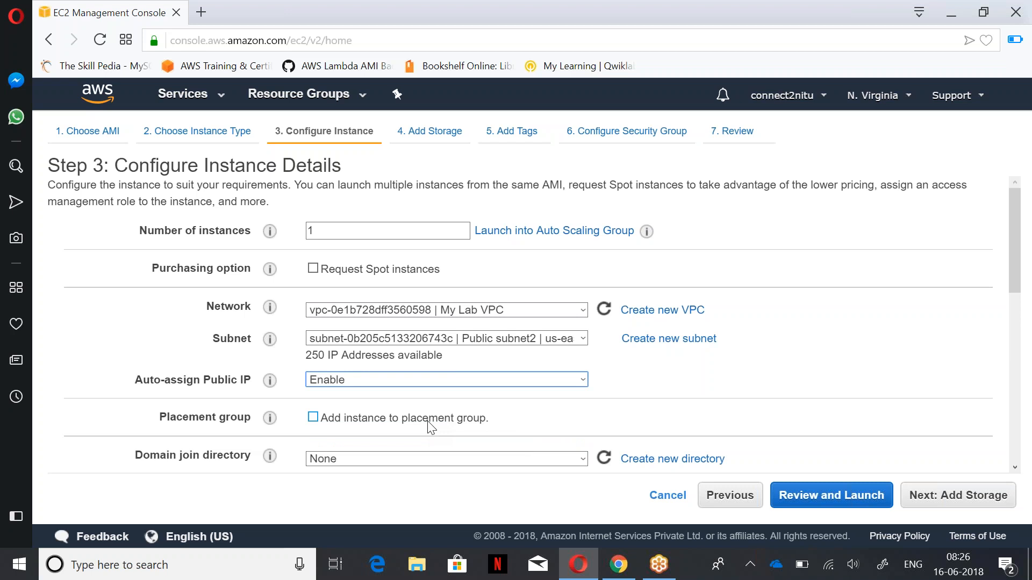
scroll(427, 421, down, 3)
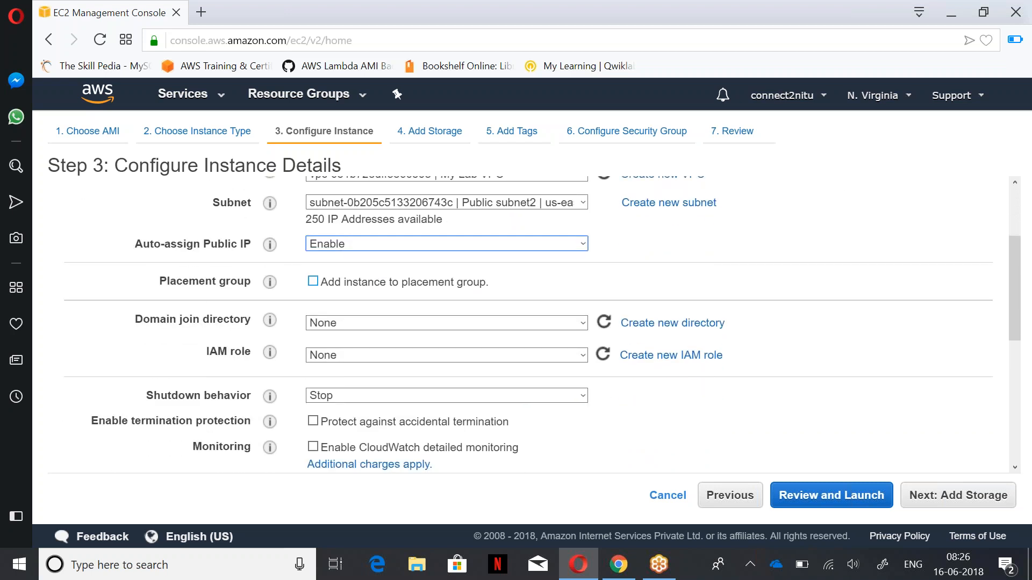
scroll(542, 324, down, 6)
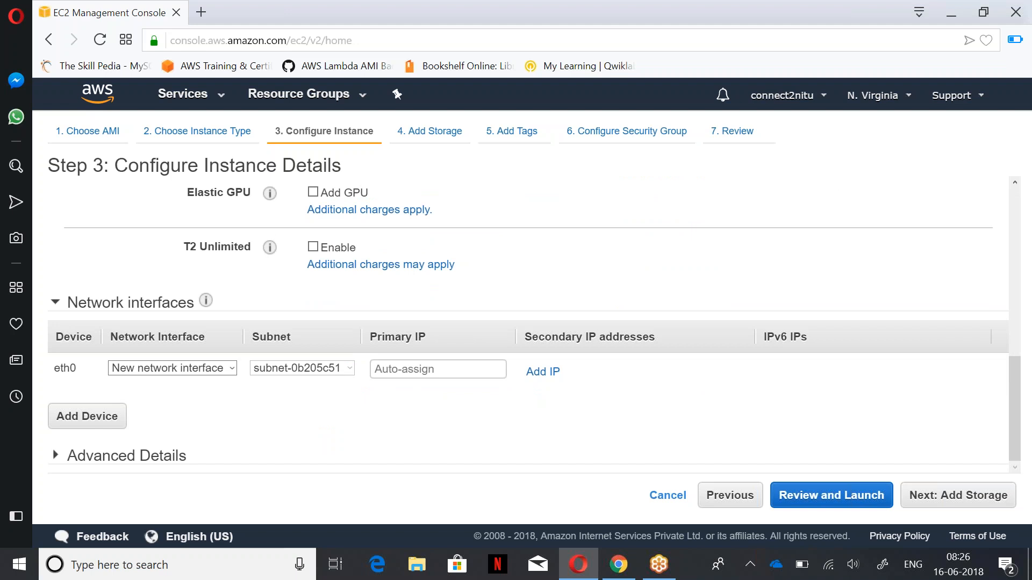
click(987, 494)
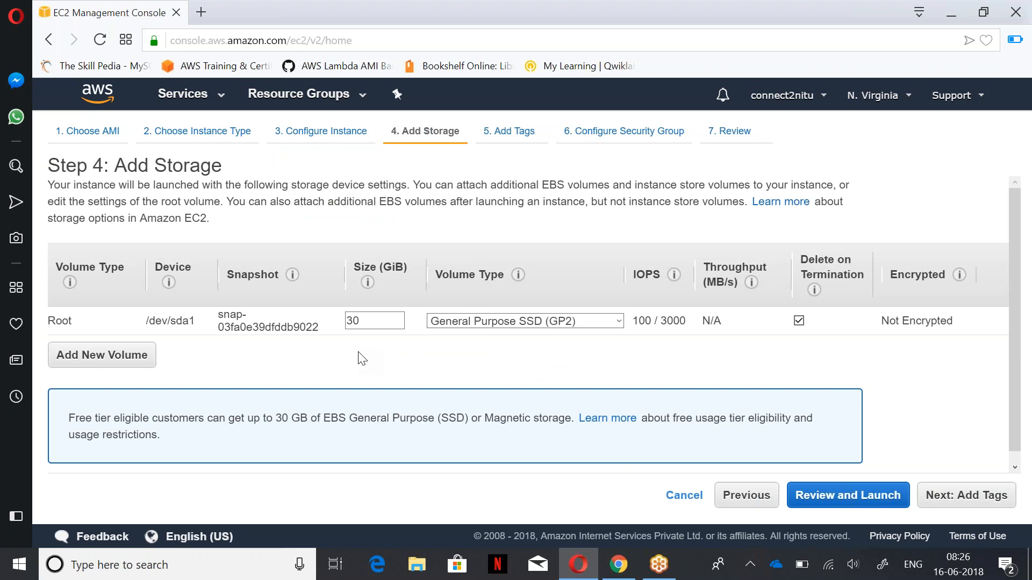
Accept the default root volume and add a Name tag with the value Windows_Trail_Free, continuing to the security group settings
click(955, 507)
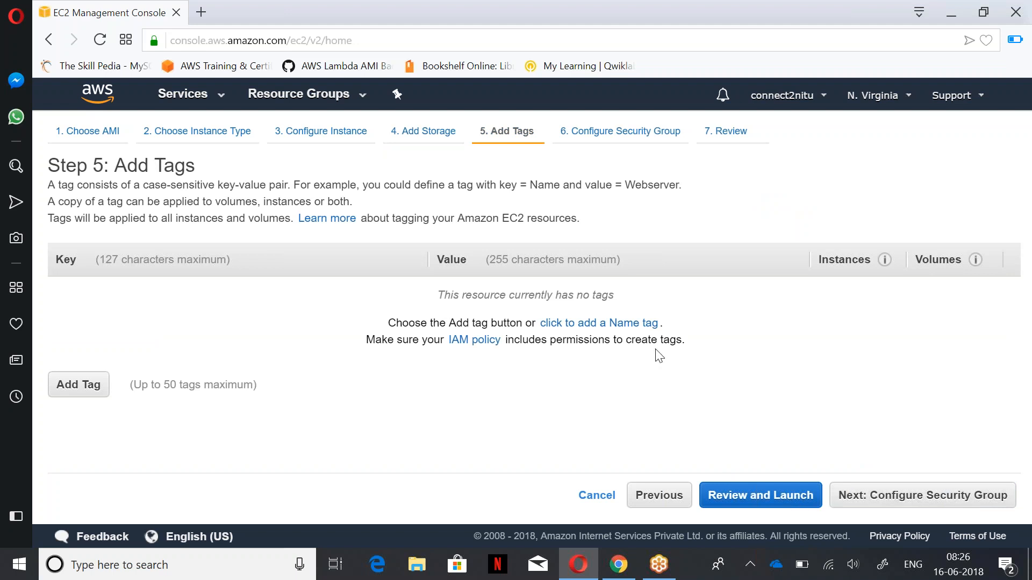
click(640, 324)
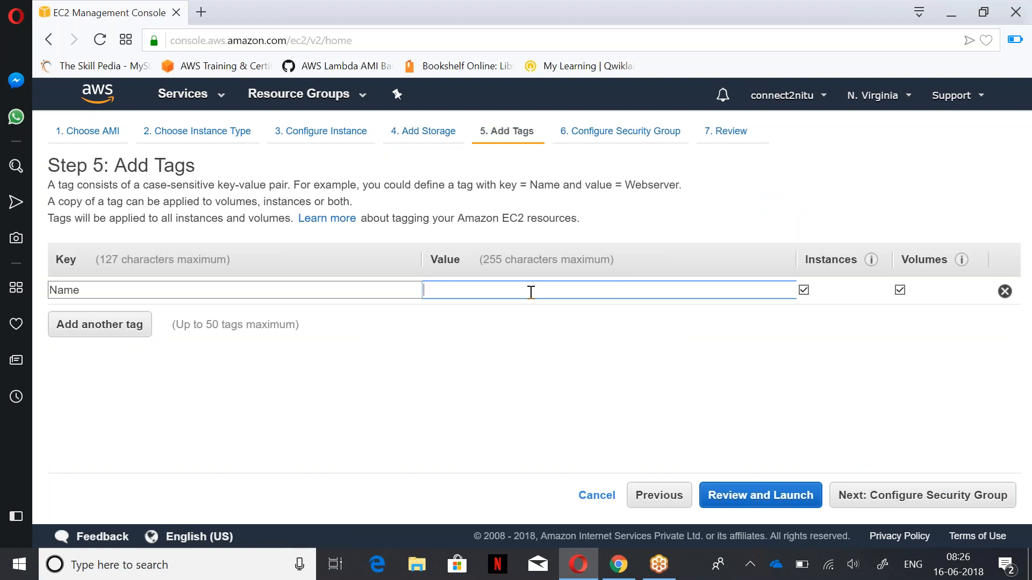
text(Windo)
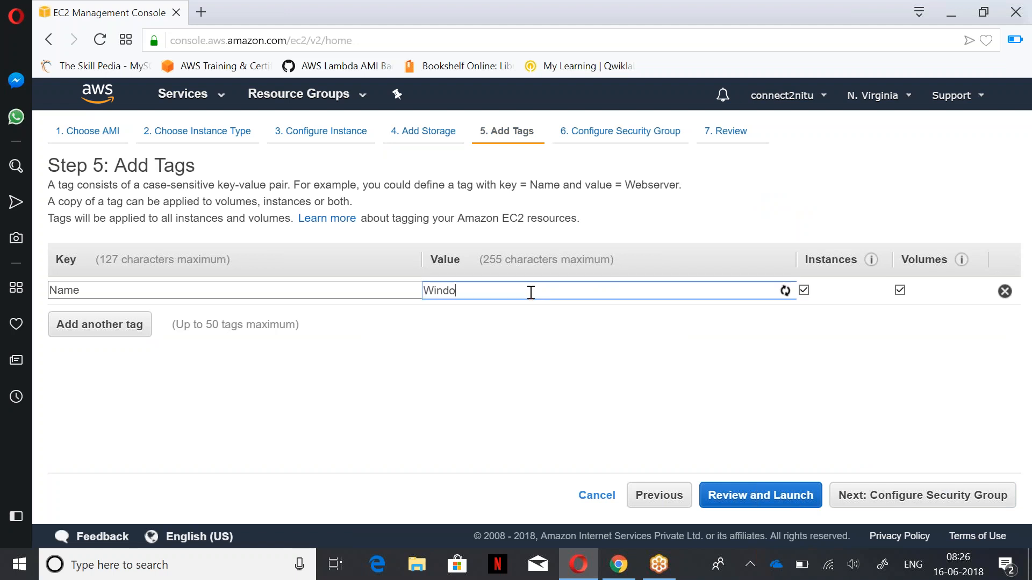
text(ws_Trail_Free)
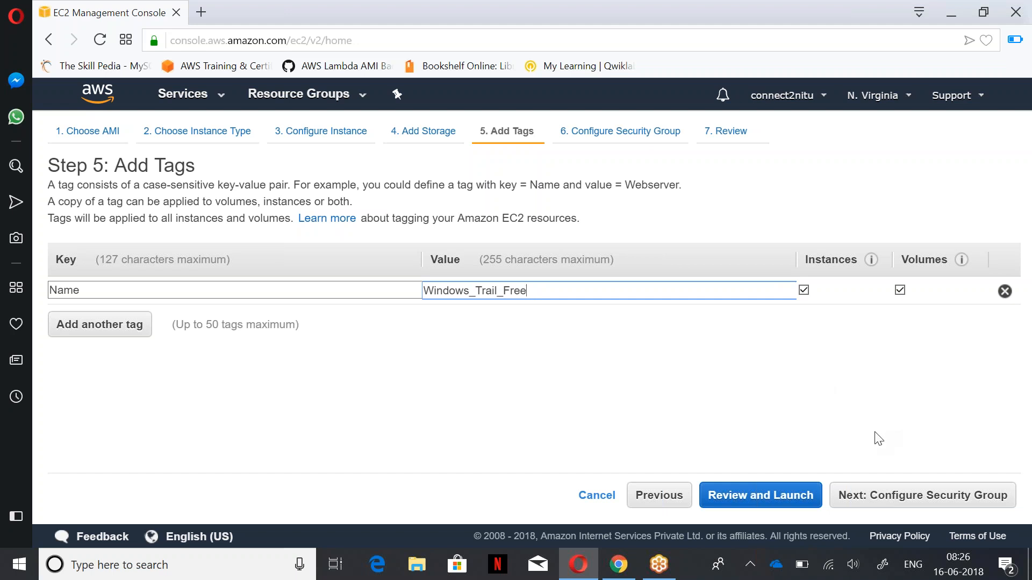
click(866, 501)
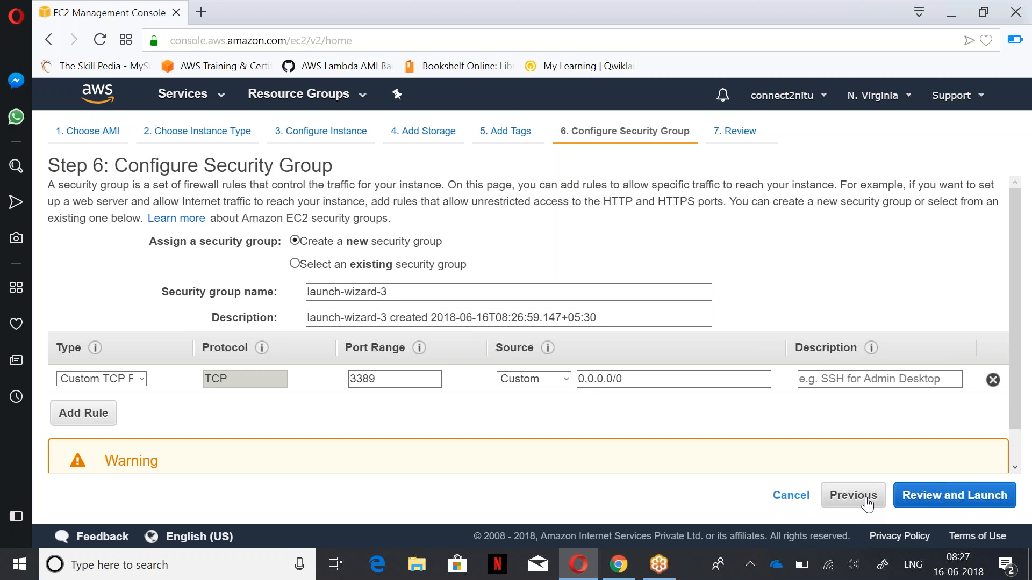
Assign the existing security group WebSecurityGroup to the instance and proceed to the launch review
click(295, 264)
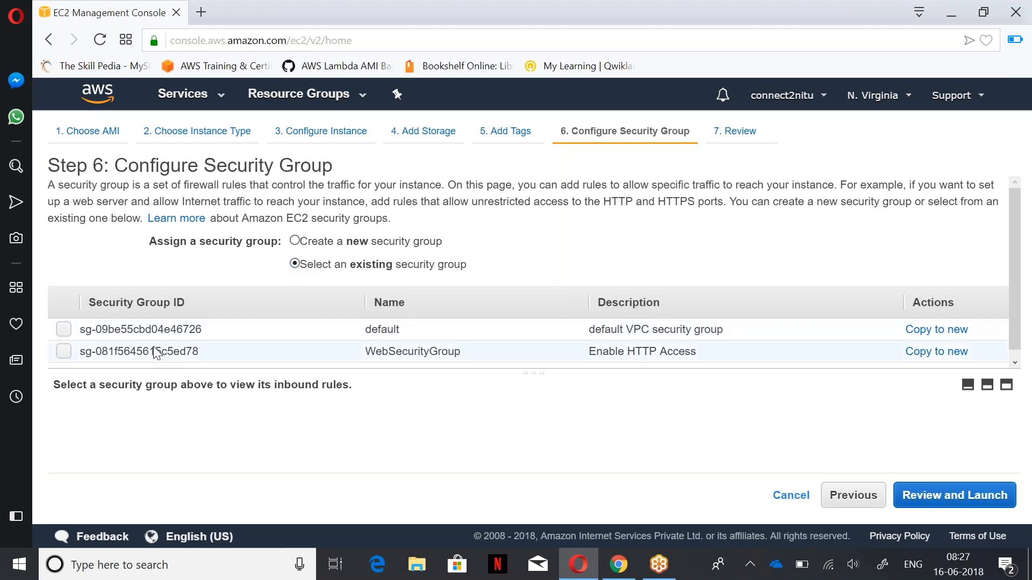
click(64, 352)
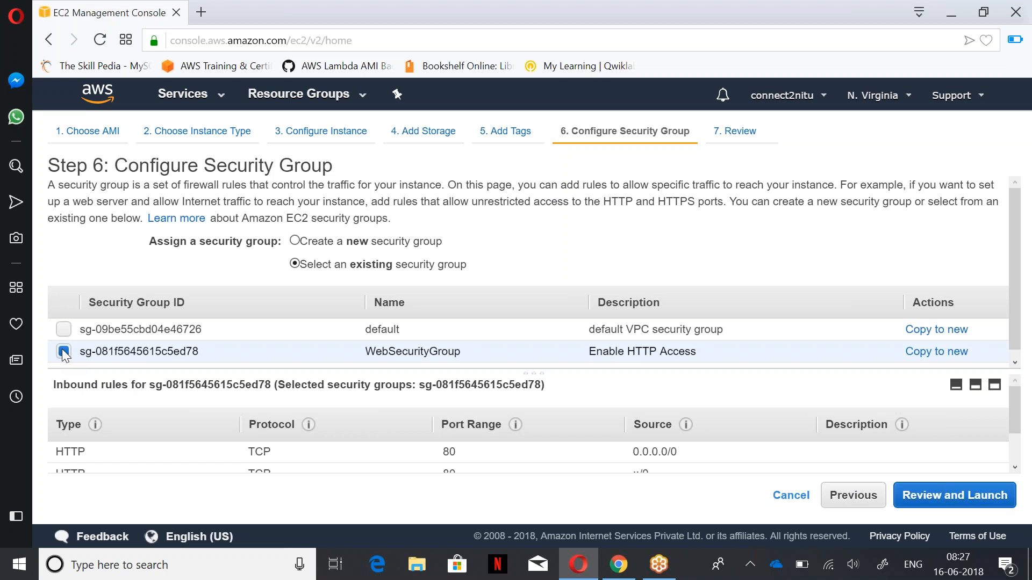
scroll(526, 430, down, 2)
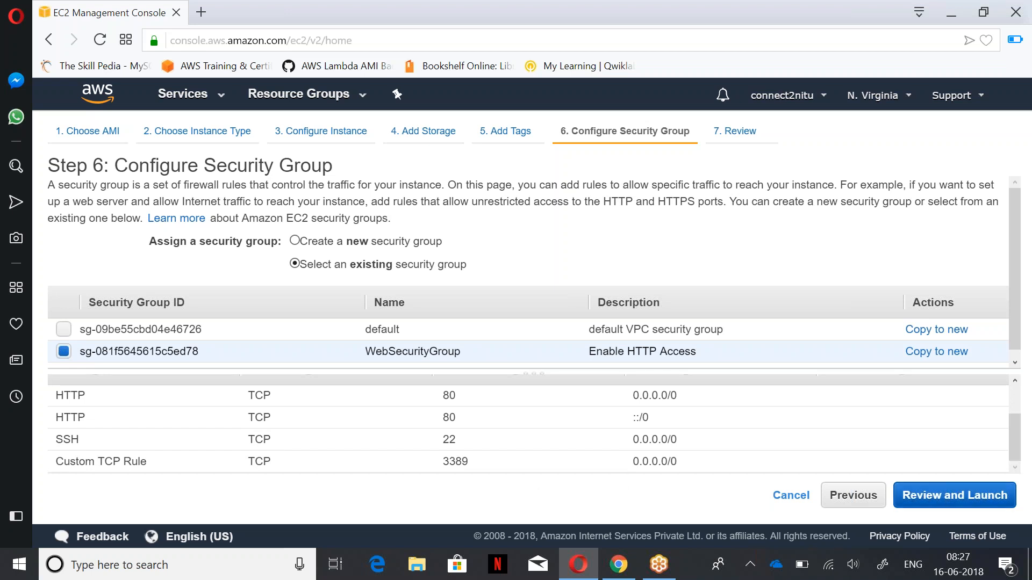
click(973, 502)
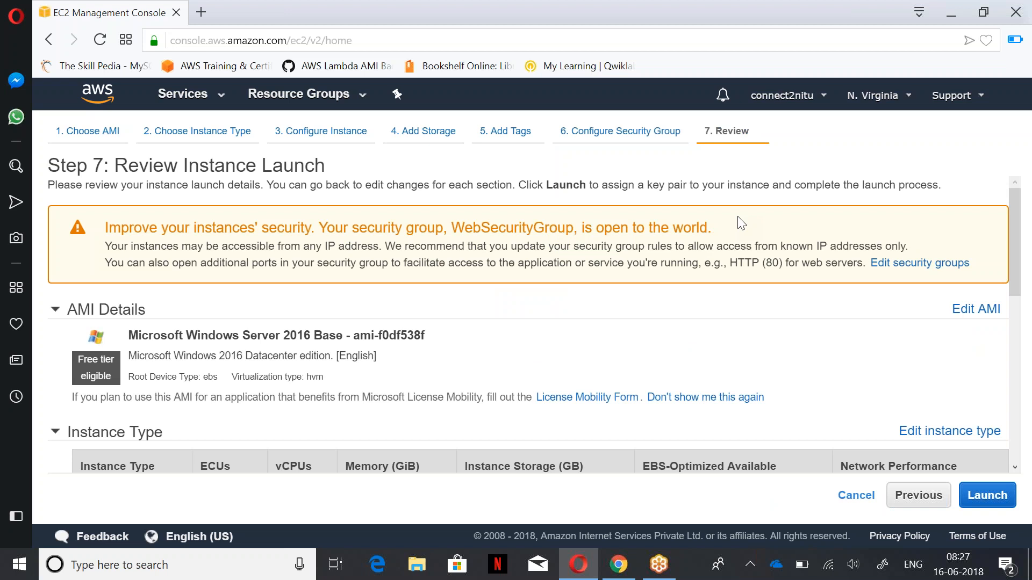
Launch the instance with the preselected existing key pair, acknowledging access to its private key file
click(990, 502)
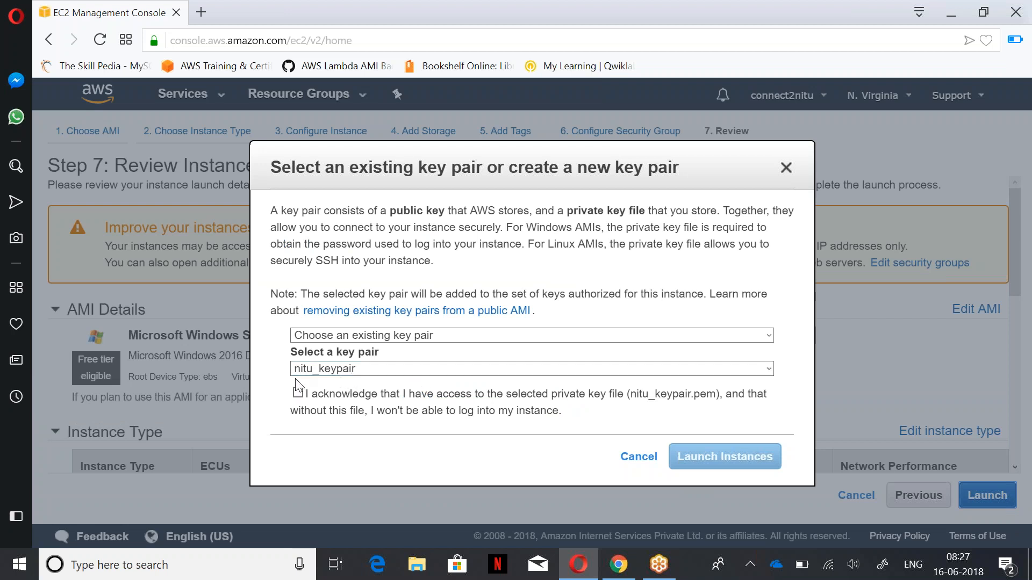
click(297, 393)
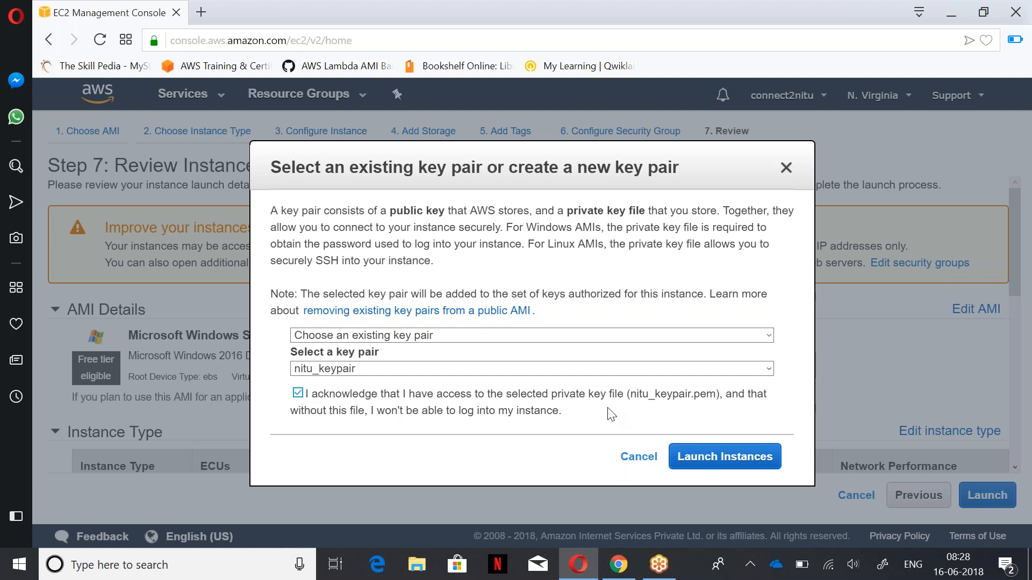
click(773, 457)
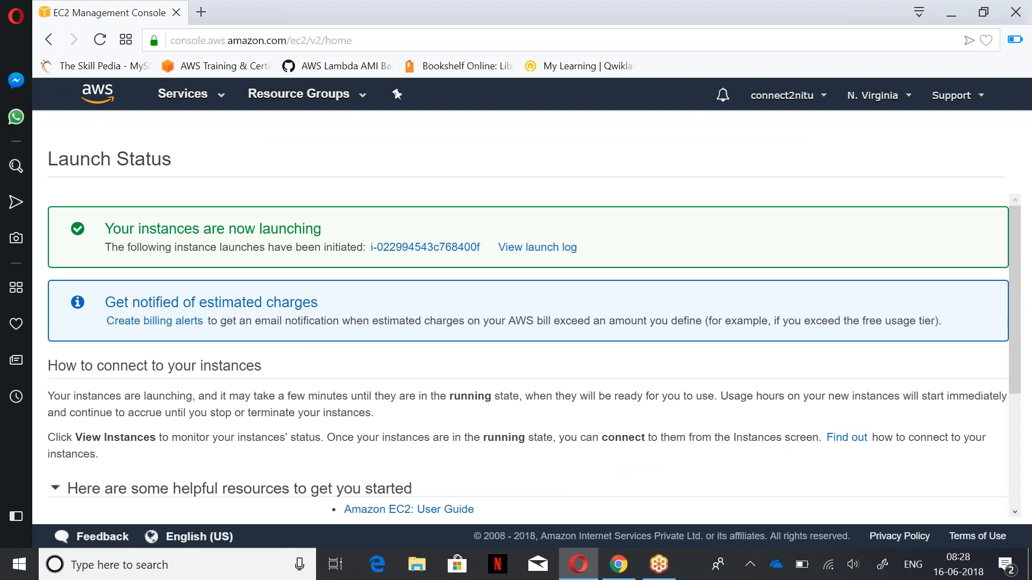
Open the newly launched instance in the instances list and enlarge its details pane to examine its description
click(411, 248)
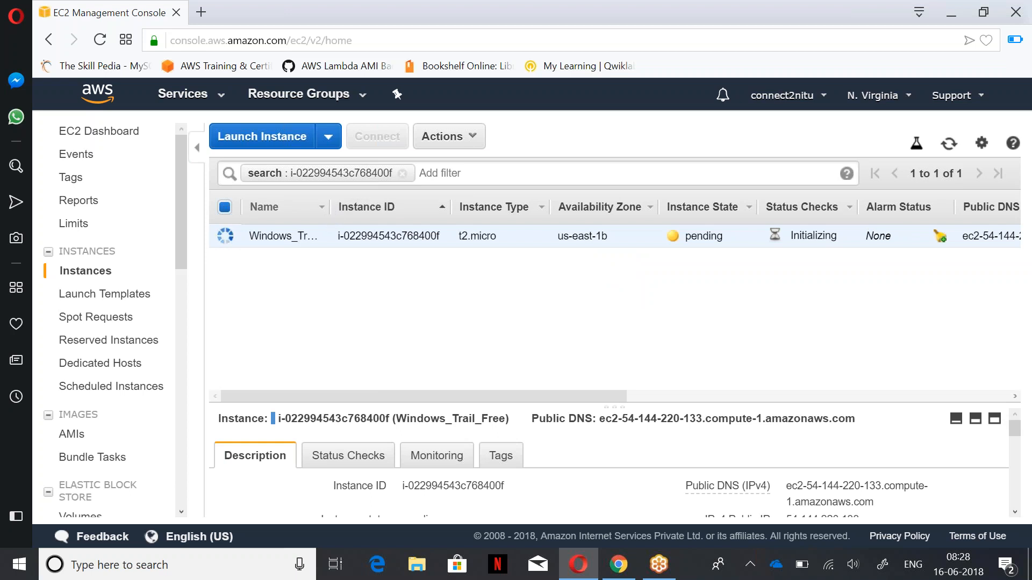
click(332, 210)
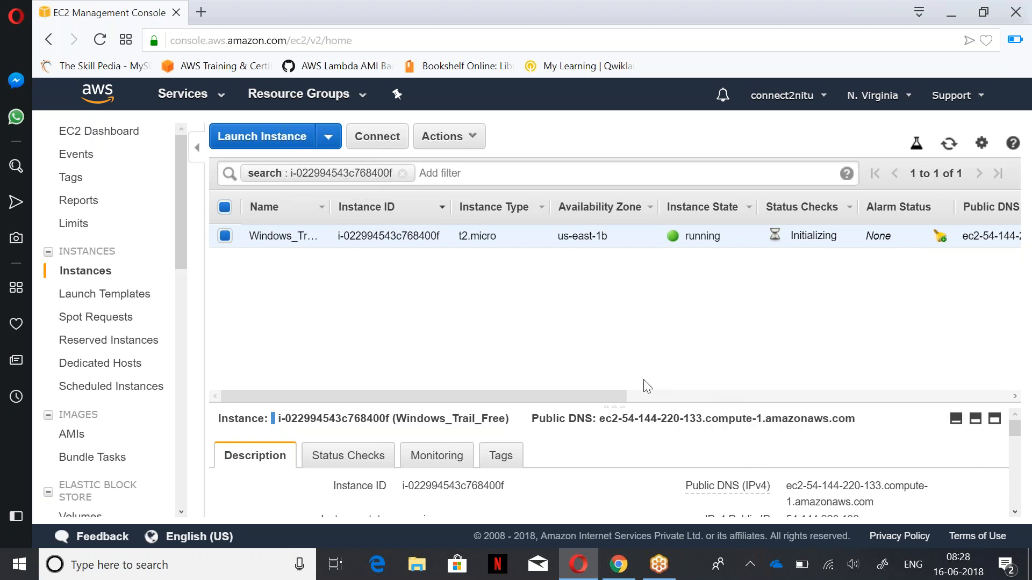
drag(634, 404, 634, 262)
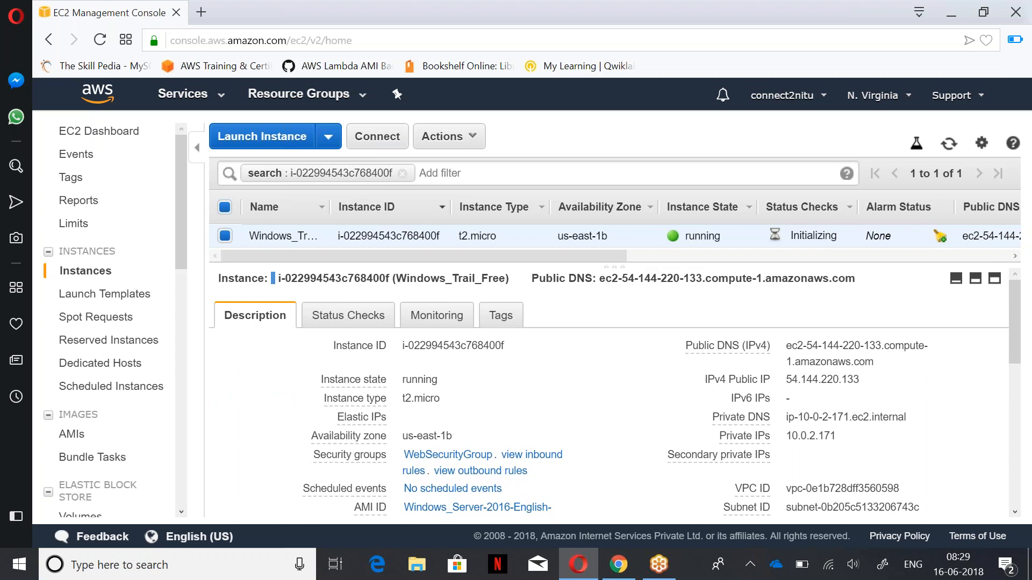
Copy the instance's public IPv4 address and view the inbound rules of WebSecurityGroup
mouse_move(872, 380)
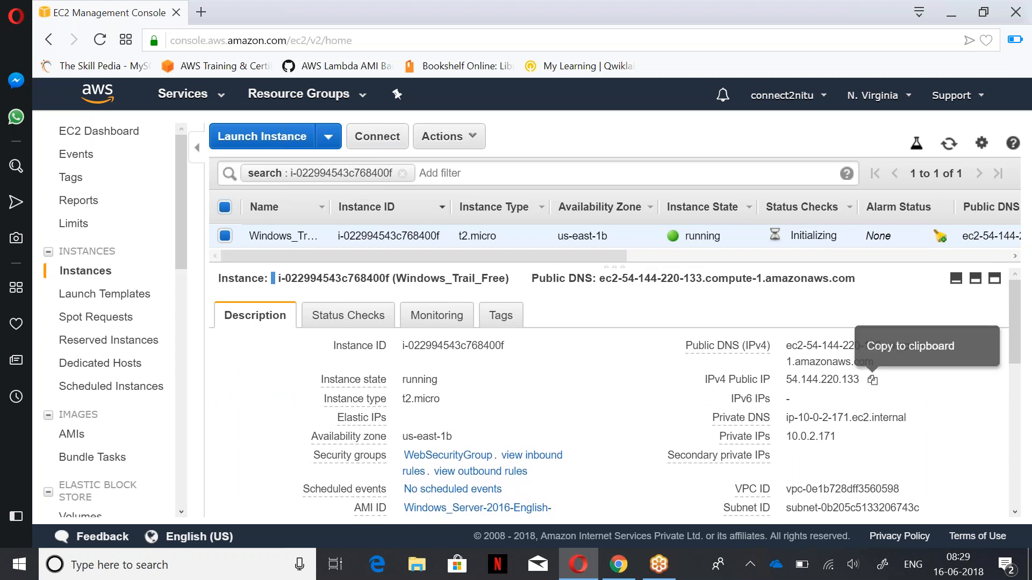
click(872, 382)
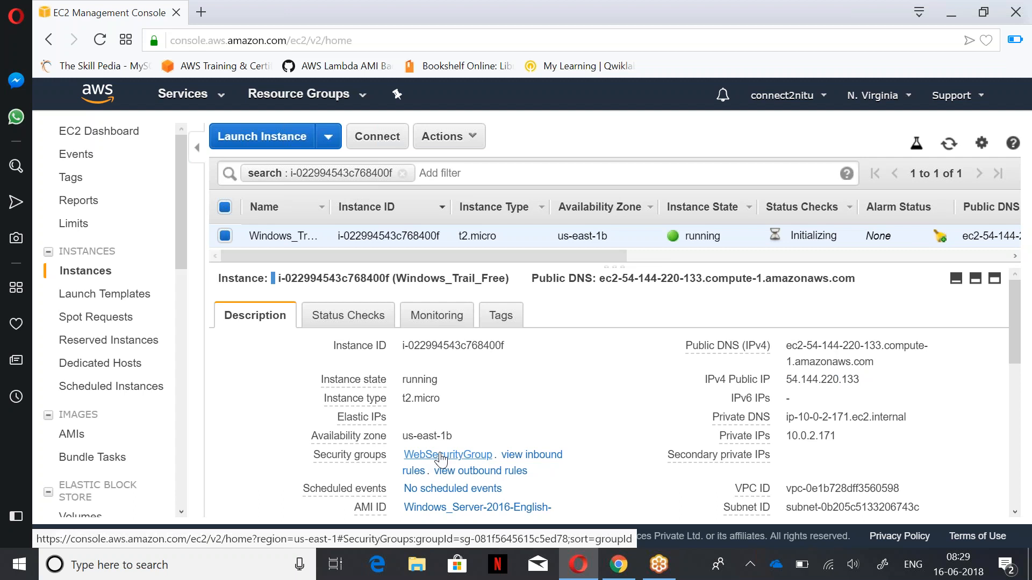
click(532, 456)
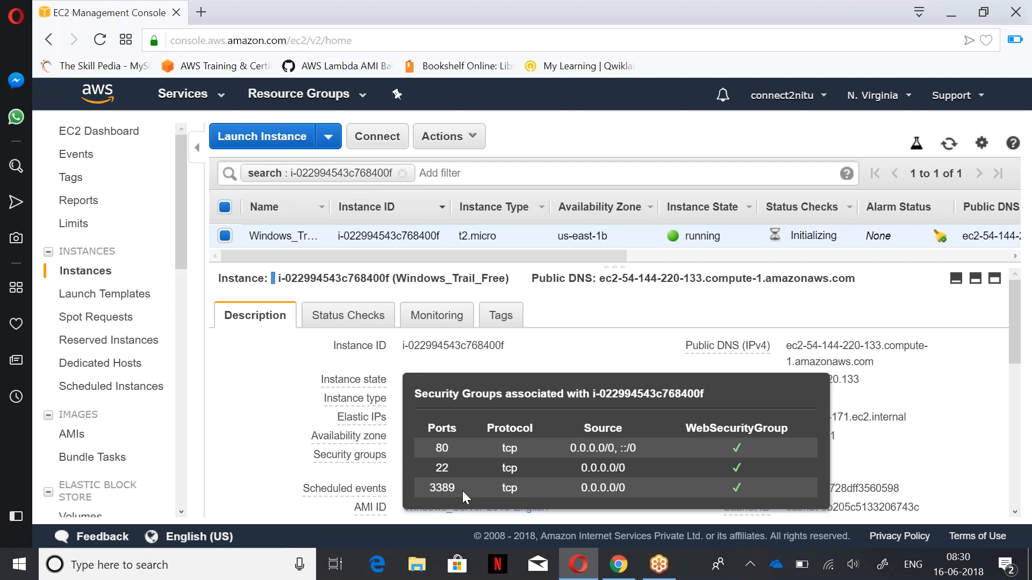
Open Remote Desktop Connection and replace the computer address with the copied public IP 54.144.220.133
click(161, 565)
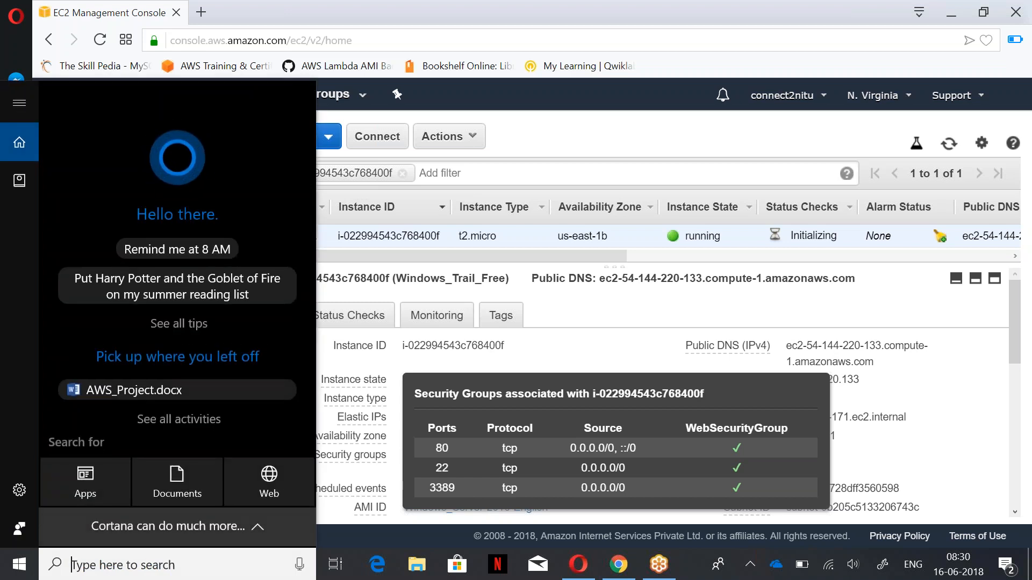
text(rem)
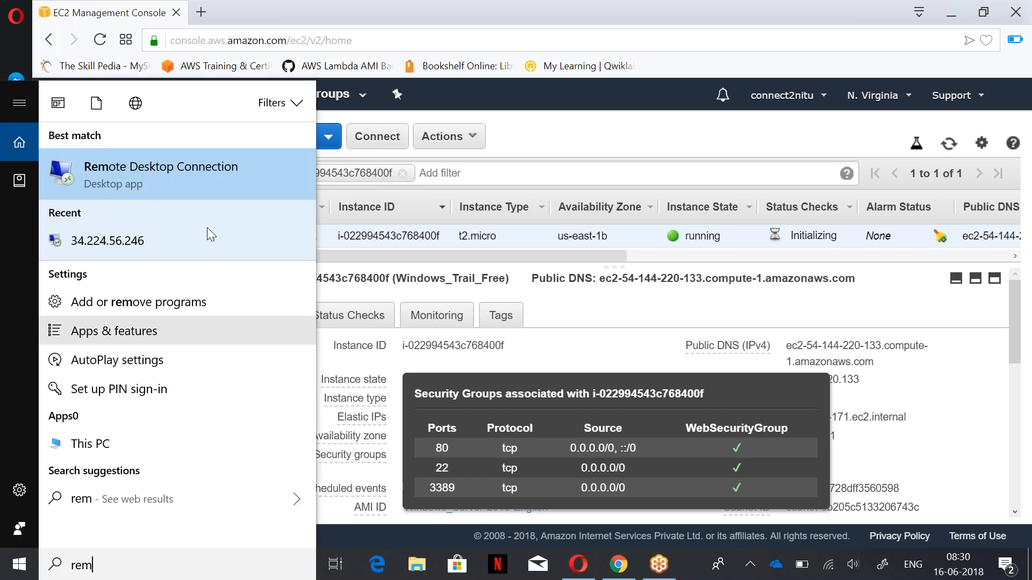
click(211, 170)
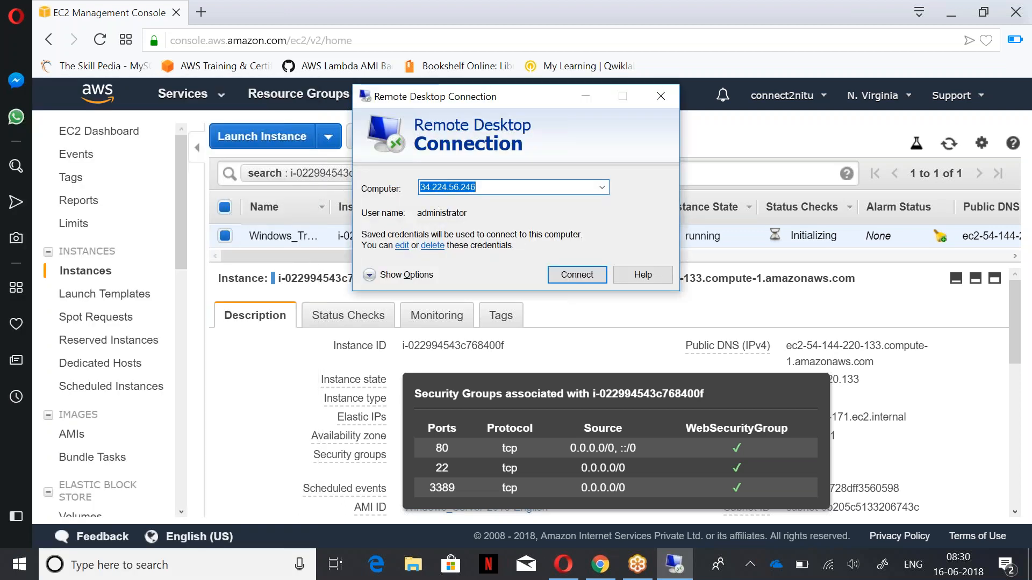
click(497, 191)
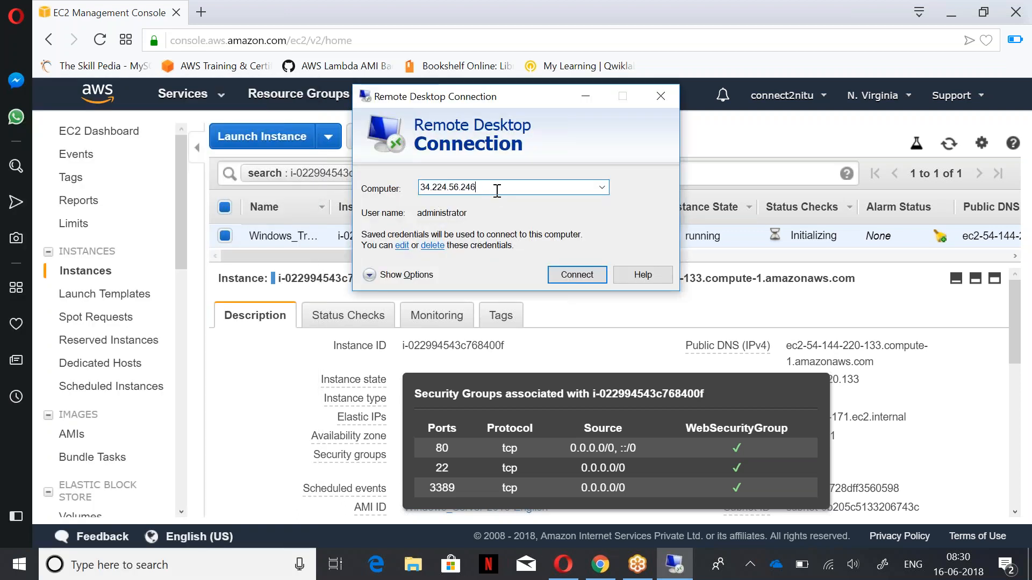
key(BackSpace)
key(BackSpace)
key(BackSpace)
key(BackSpace)
key(BackSpace)
key(BackSpace)
key(BackSpace)
key(BackSpace)
key(BackSpace)
key(BackSpace)
key(BackSpace)
key(BackSpace)
key(BackSpace)
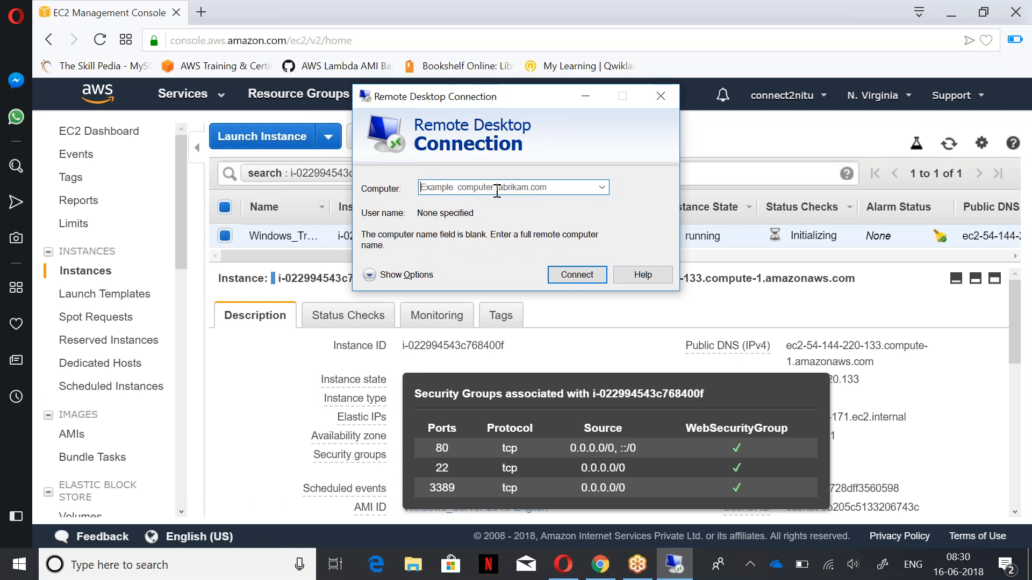
key(ctrl+v)
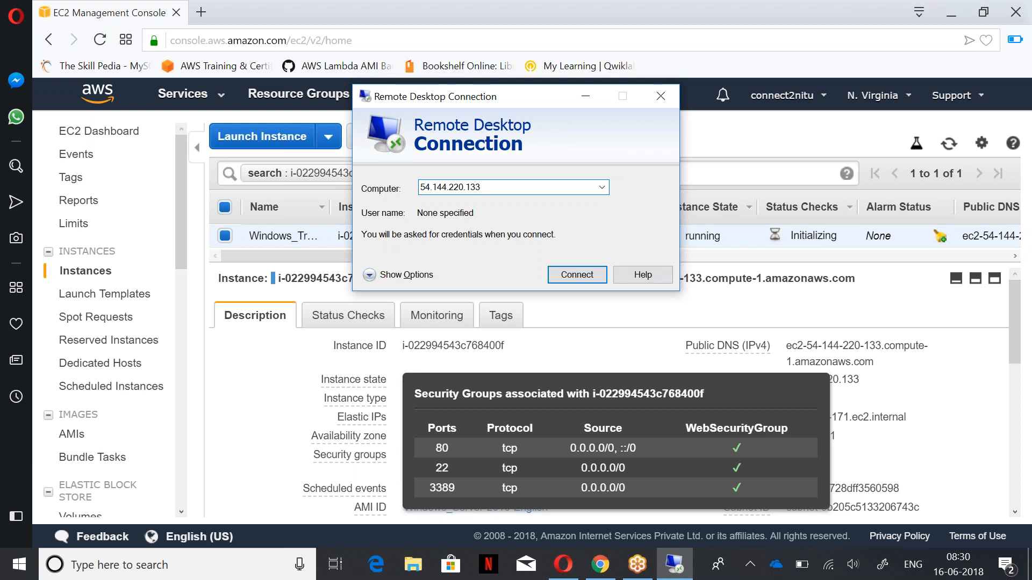
Return to the EC2 console, refresh the instance list, and examine the instance's status checks, AMI, key pair and other description details
click(572, 348)
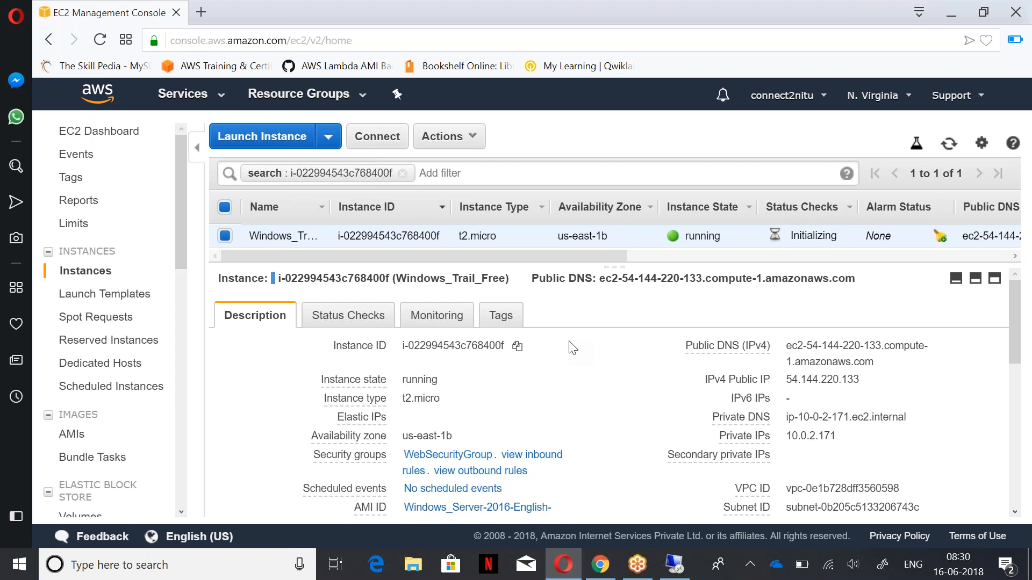
click(947, 146)
scroll(557, 476, down, 2)
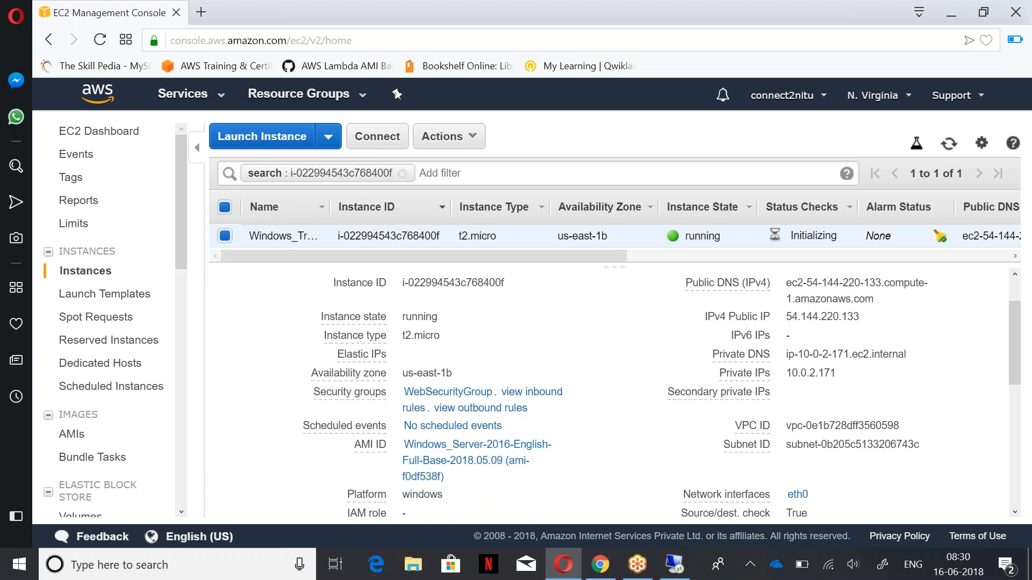
scroll(557, 475, up, 1)
scroll(614, 393, down, 1)
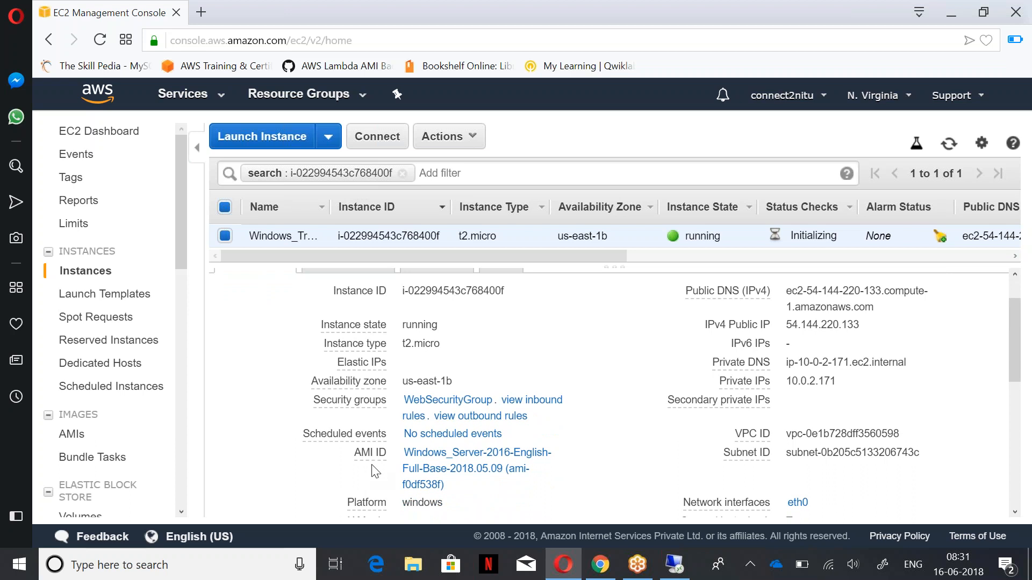
mouse_move(360, 456)
click(949, 145)
scroll(701, 427, down, 4)
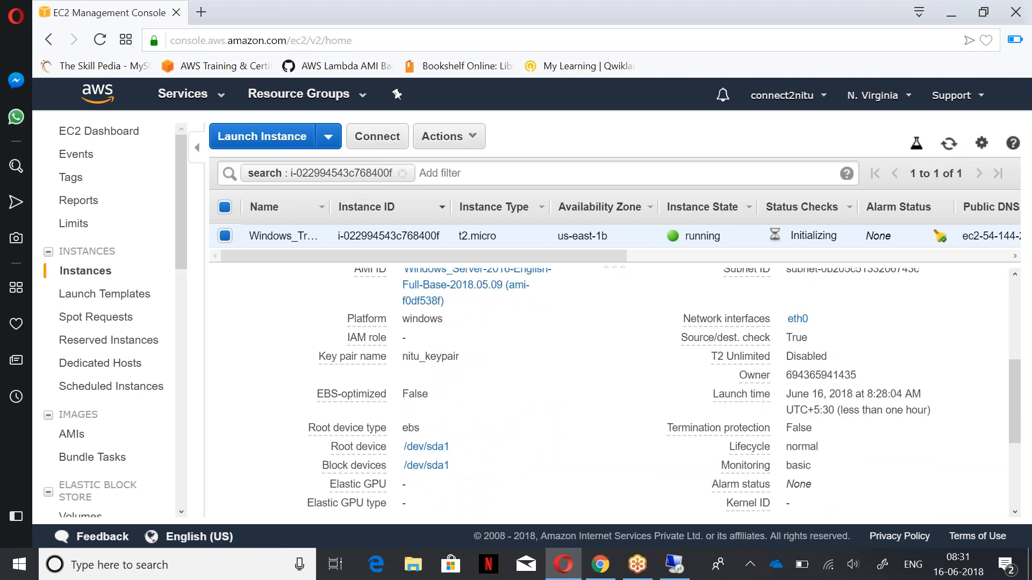
mouse_move(371, 365)
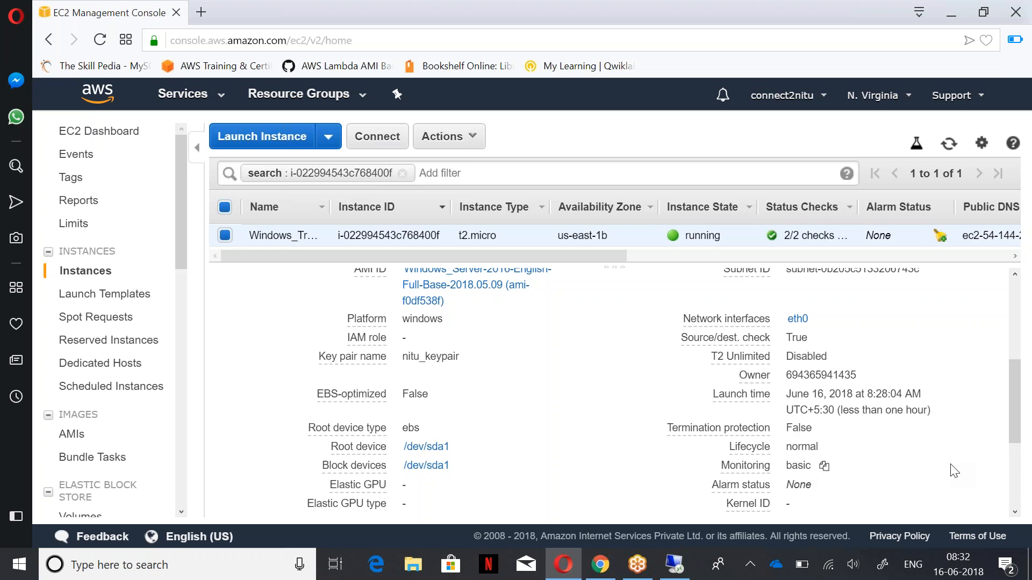
scroll(967, 352, up, 5)
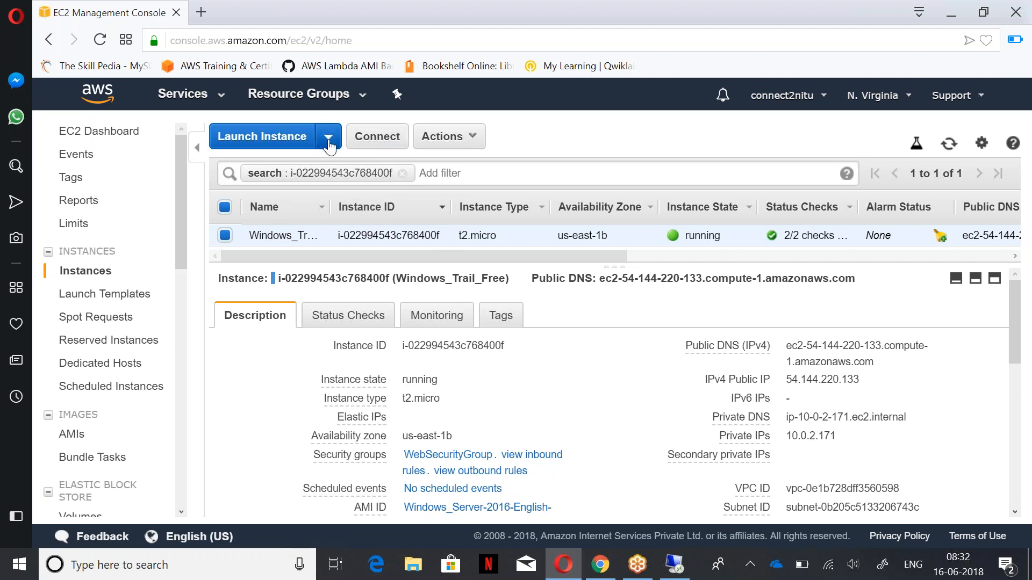
Try to retrieve the instance's default Windows administrator password, then dismiss the request
click(473, 144)
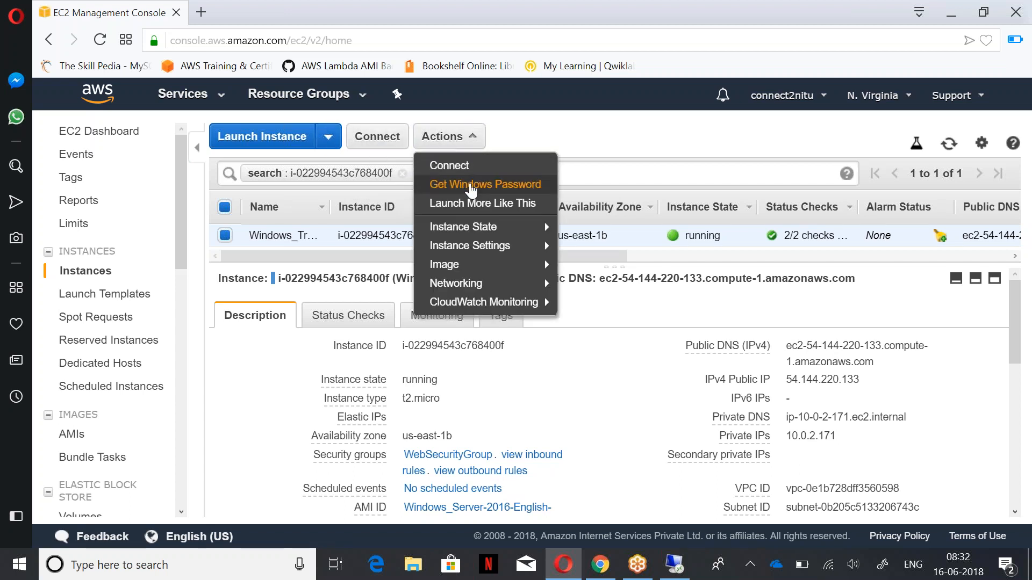
click(470, 186)
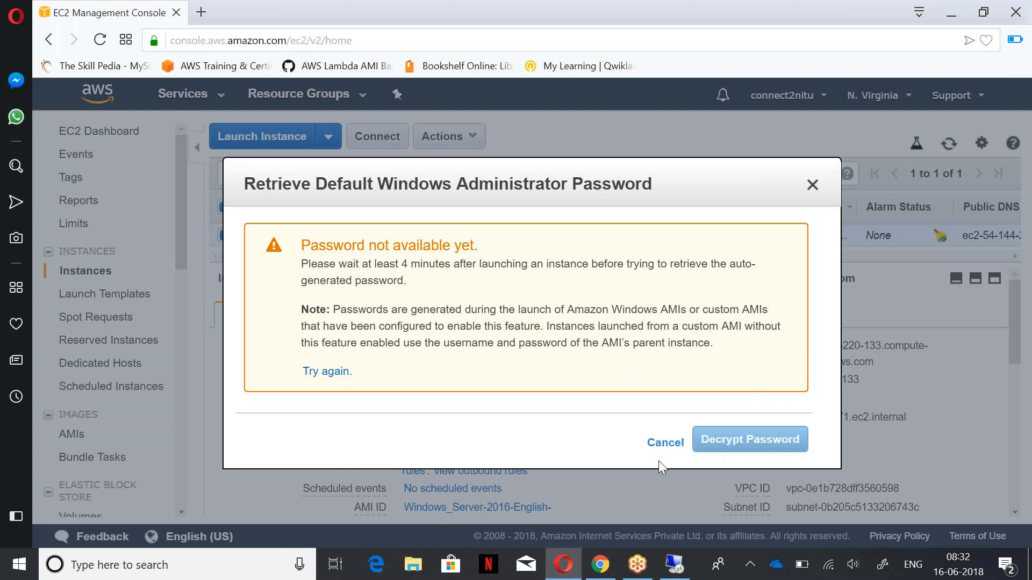
click(665, 444)
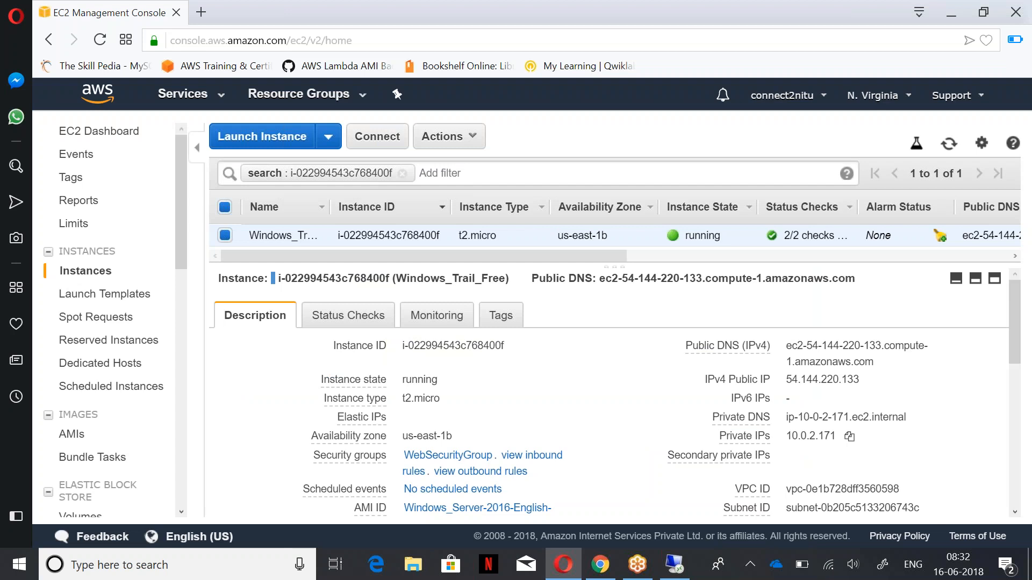
Start the remote desktop connection to 54.144.220.133, enter Administrator as the user name, and return to the EC2 console with the password blank
click(676, 566)
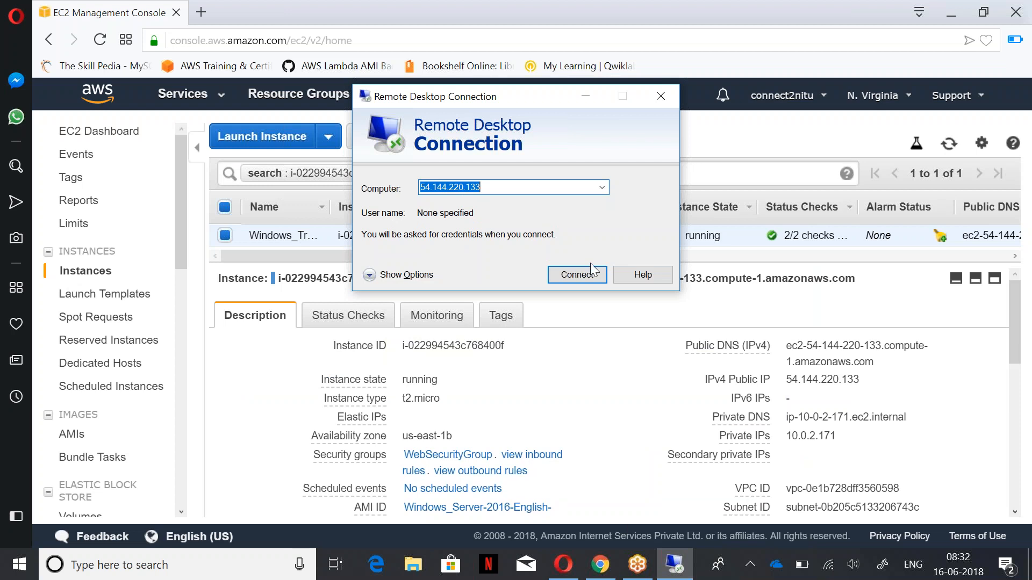
click(579, 274)
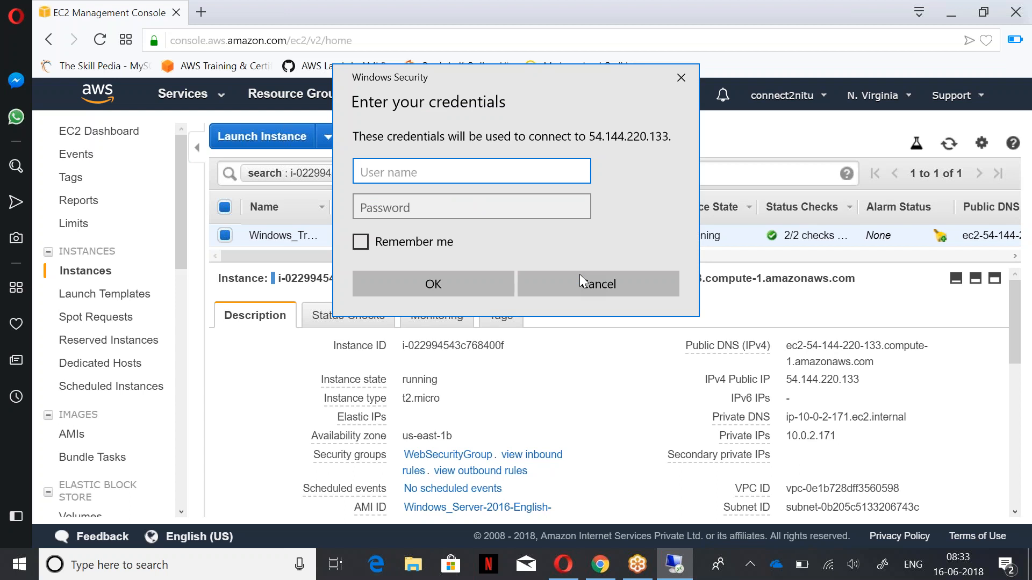
text(Administrator)
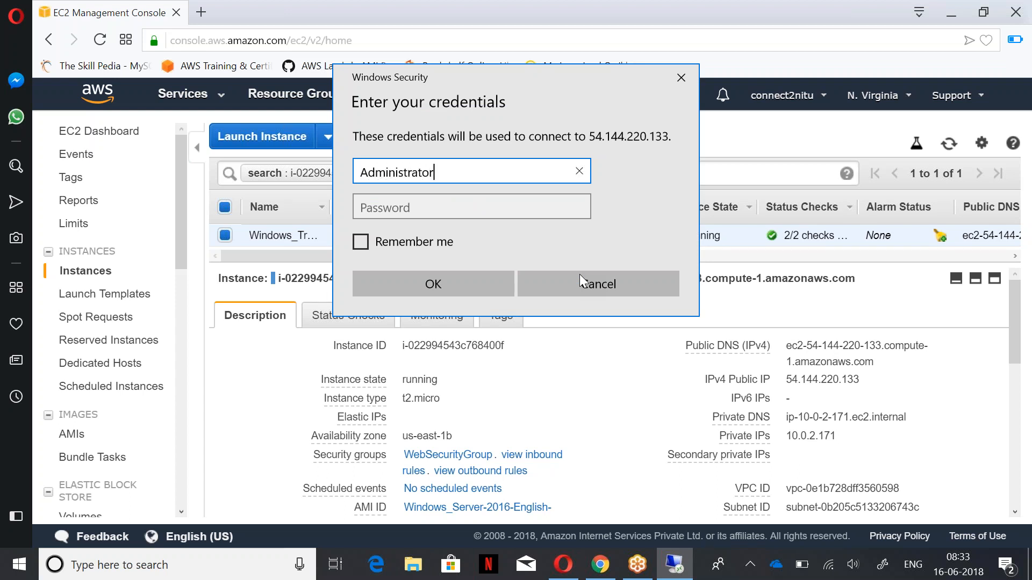
click(536, 211)
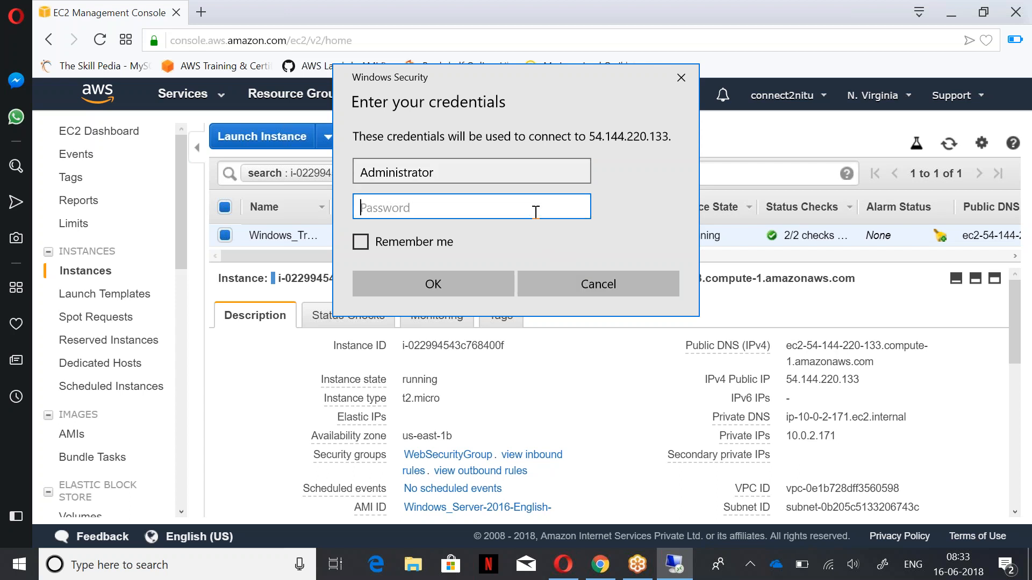
click(629, 450)
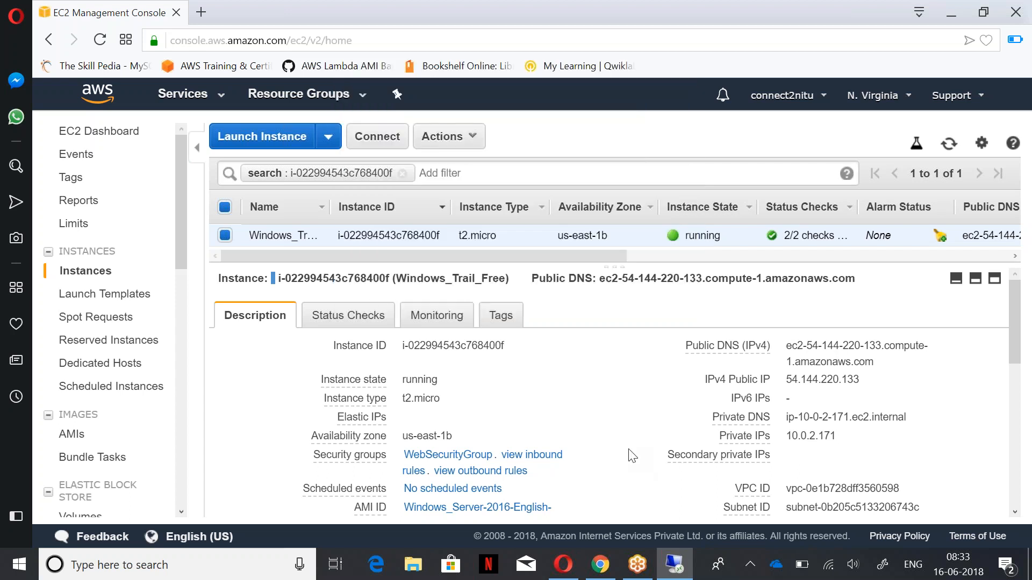
Try to get the administrator password from the instance's connection details, then close the dialog
click(464, 140)
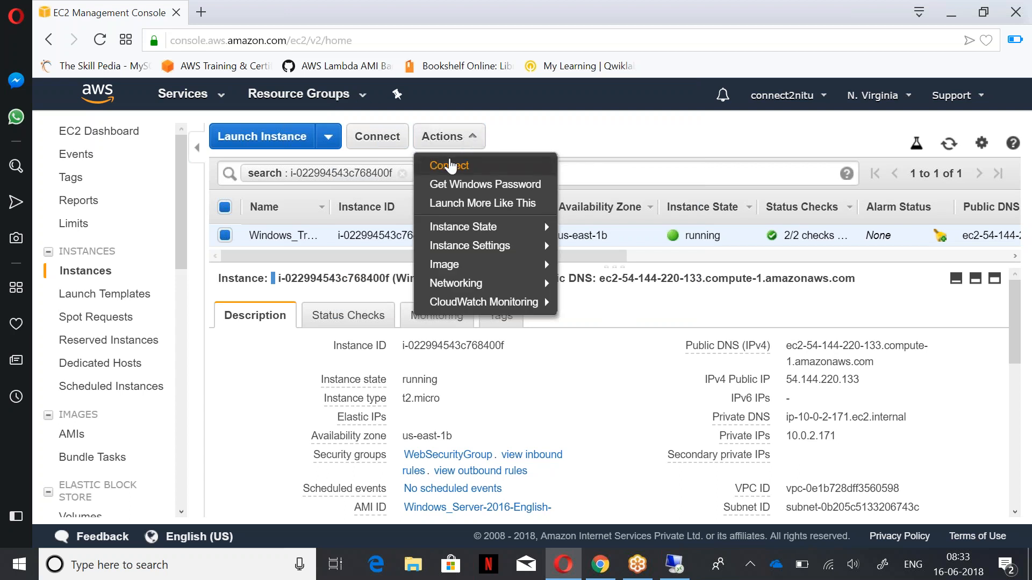
click(450, 167)
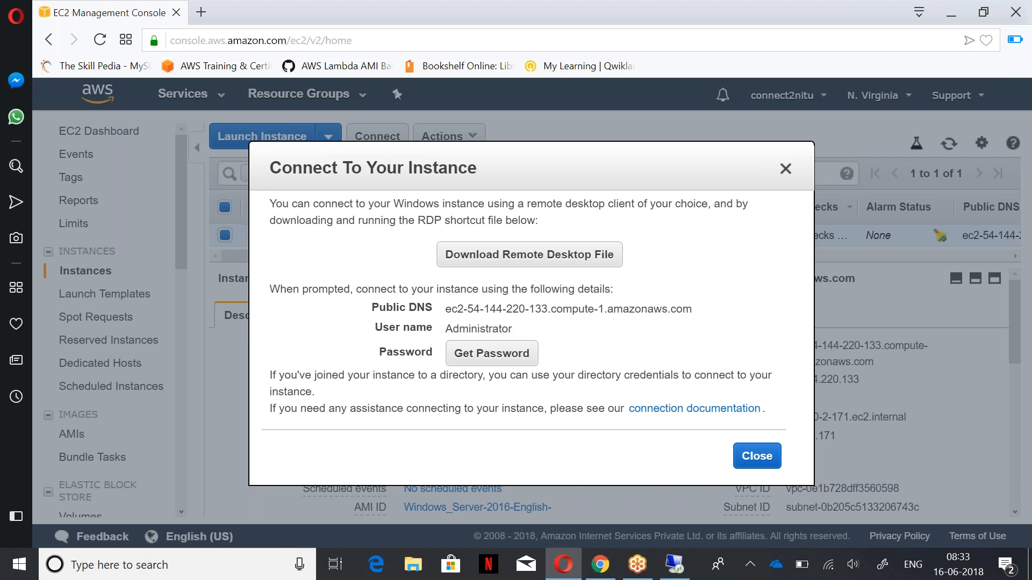
click(491, 357)
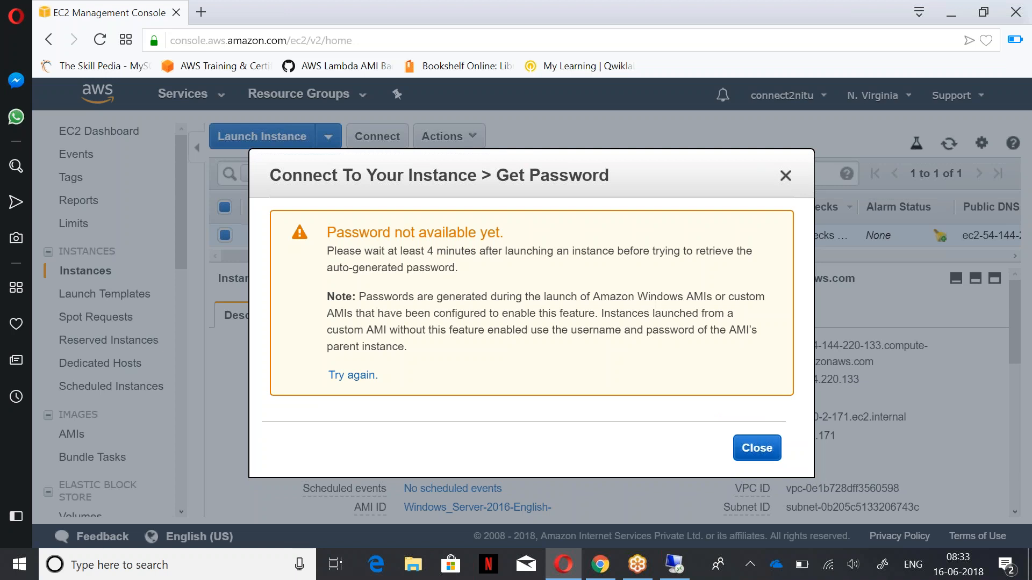
click(755, 448)
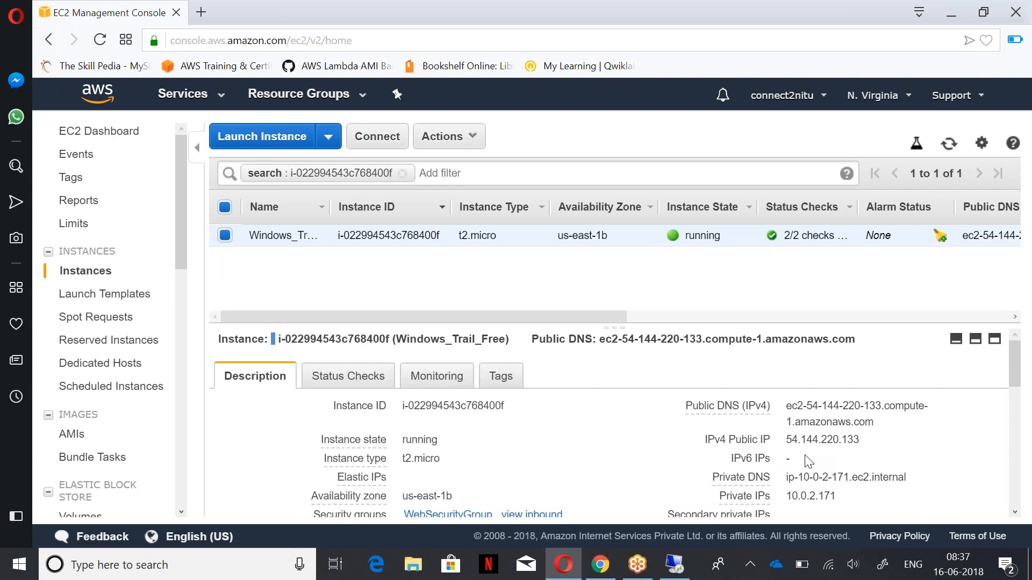
Request the instance's password from its connection details and load the nitu_ppk key file from the Downloads folder as the key pair
click(370, 143)
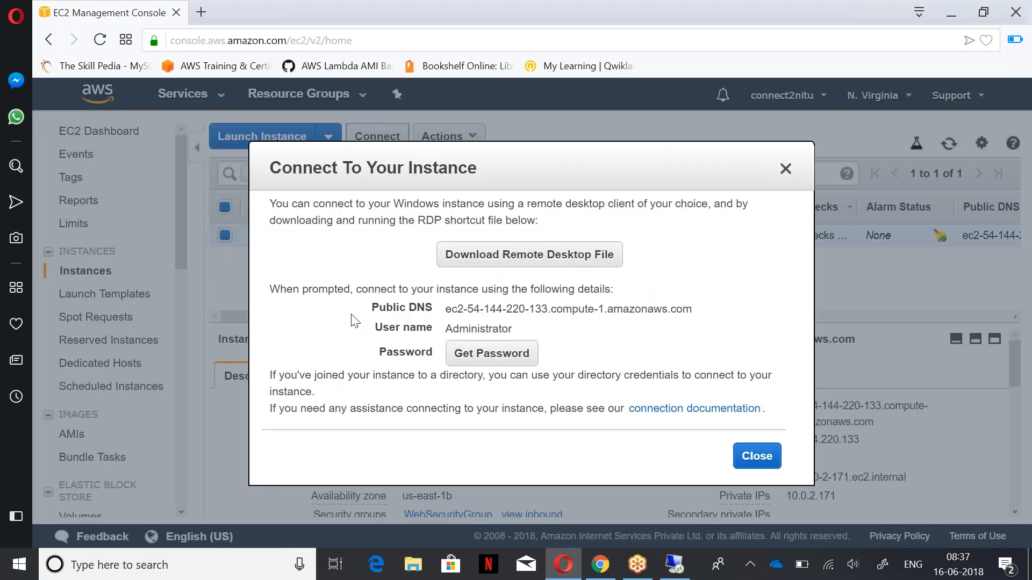
click(515, 360)
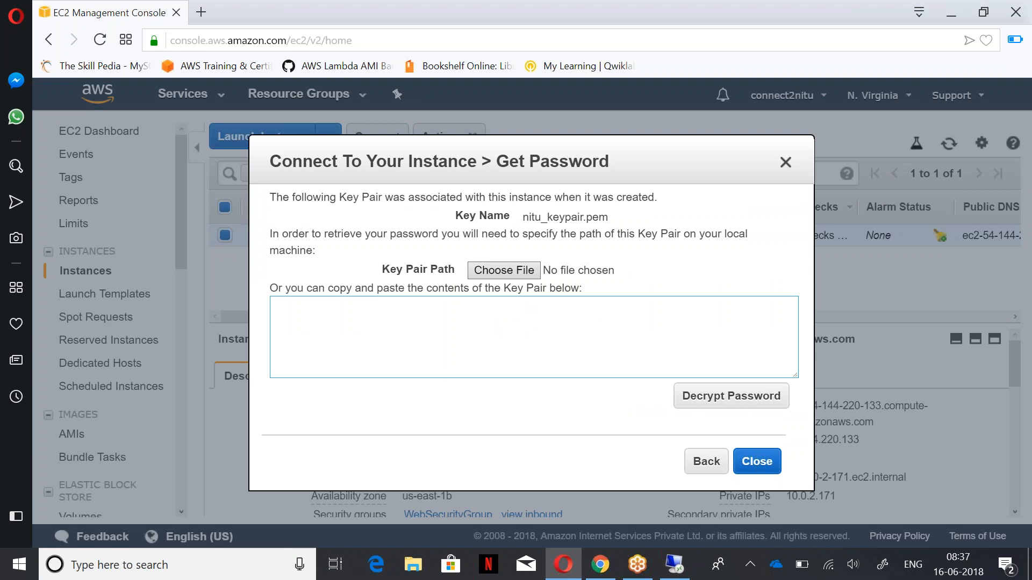
click(502, 270)
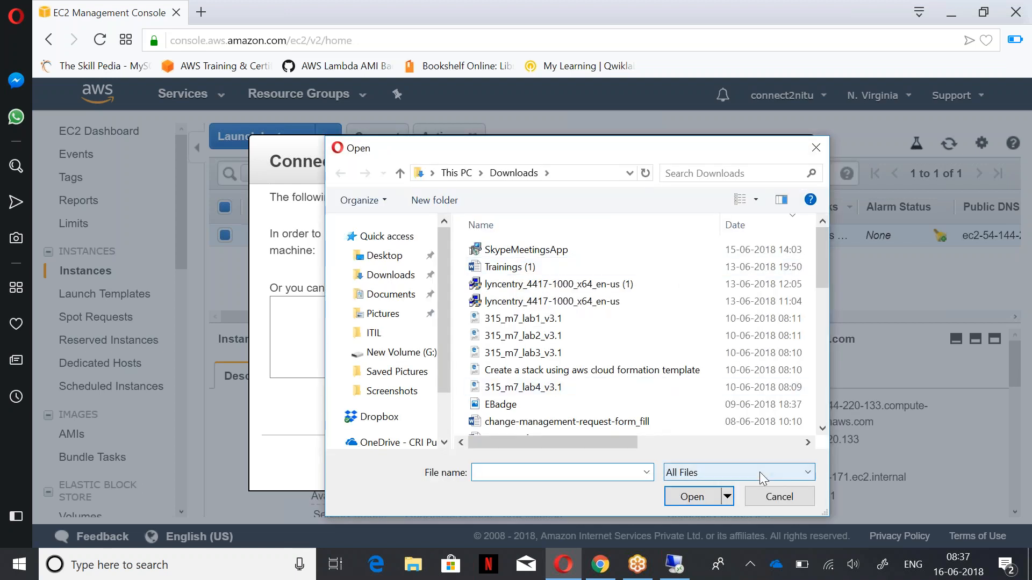
click(779, 473)
click(779, 475)
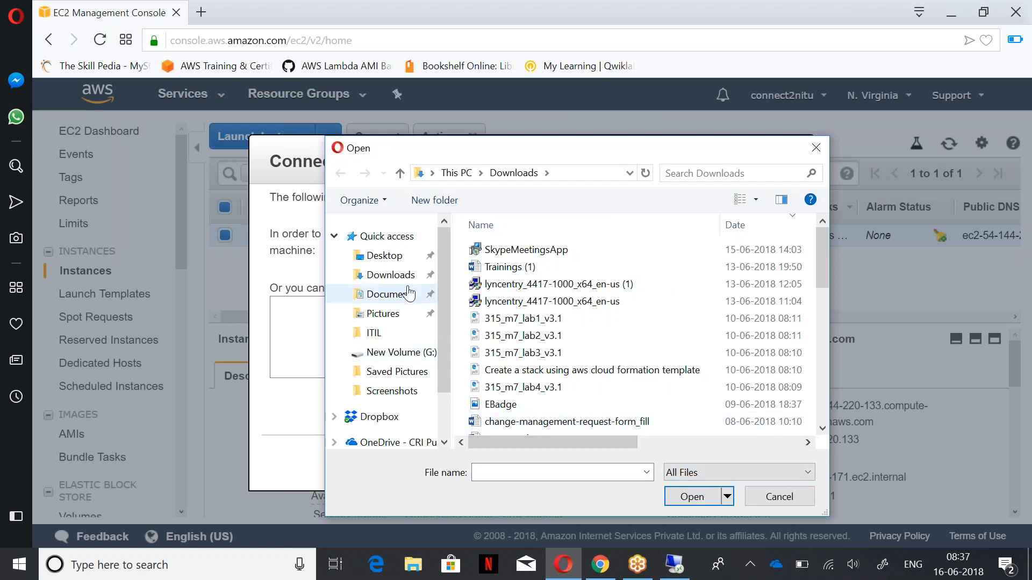
click(408, 280)
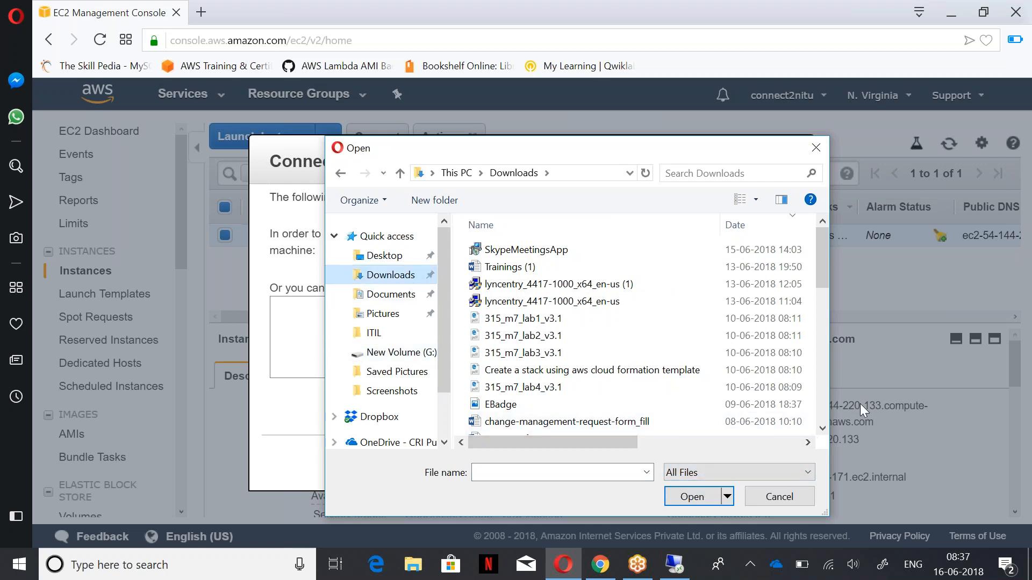
click(821, 429)
drag(822, 429, 822, 429)
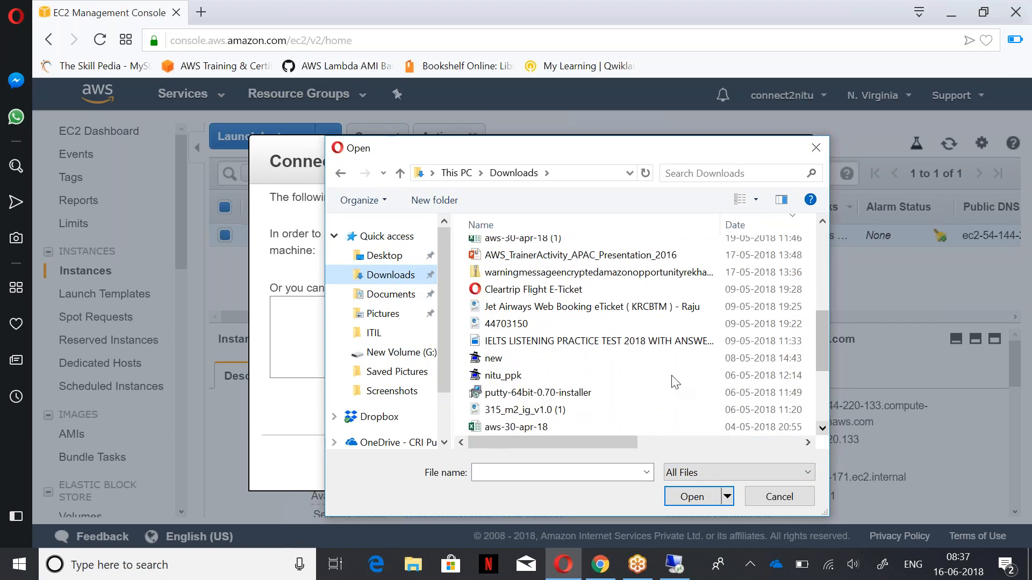
click(543, 376)
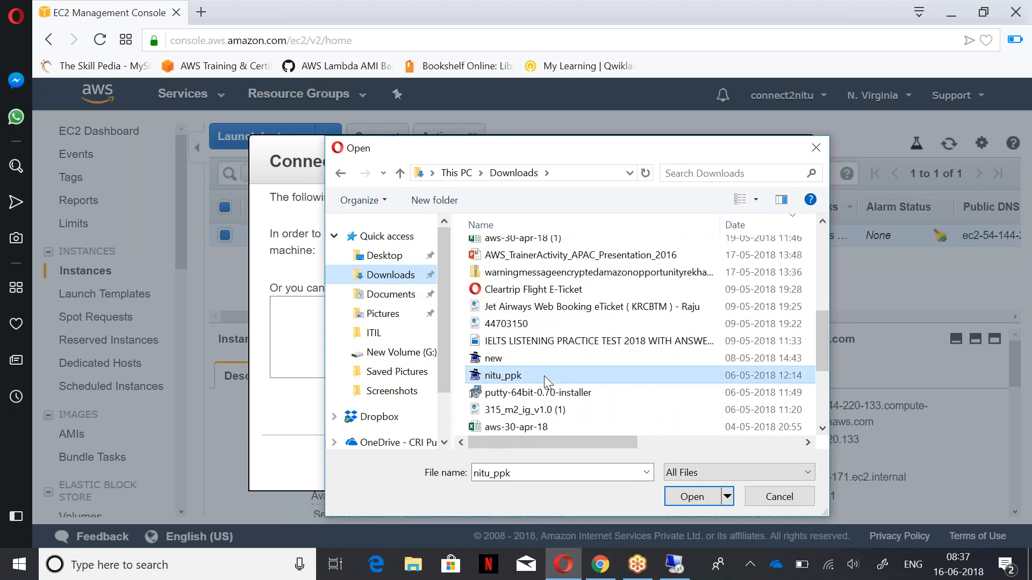
click(675, 498)
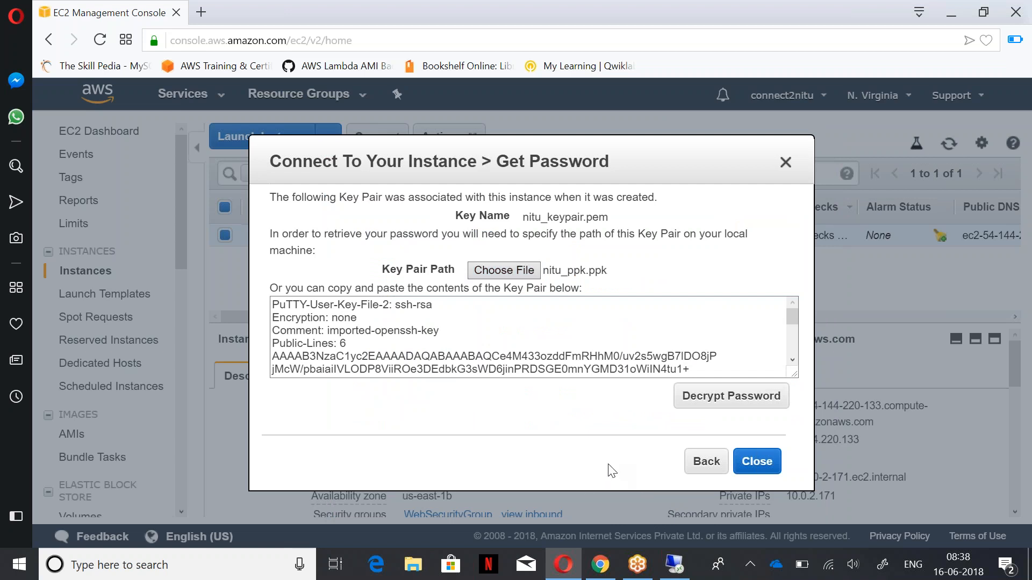
Load nitu_keypair.pem from the Downloads folder in place of the current key file and decrypt the instance's administrator password
click(711, 402)
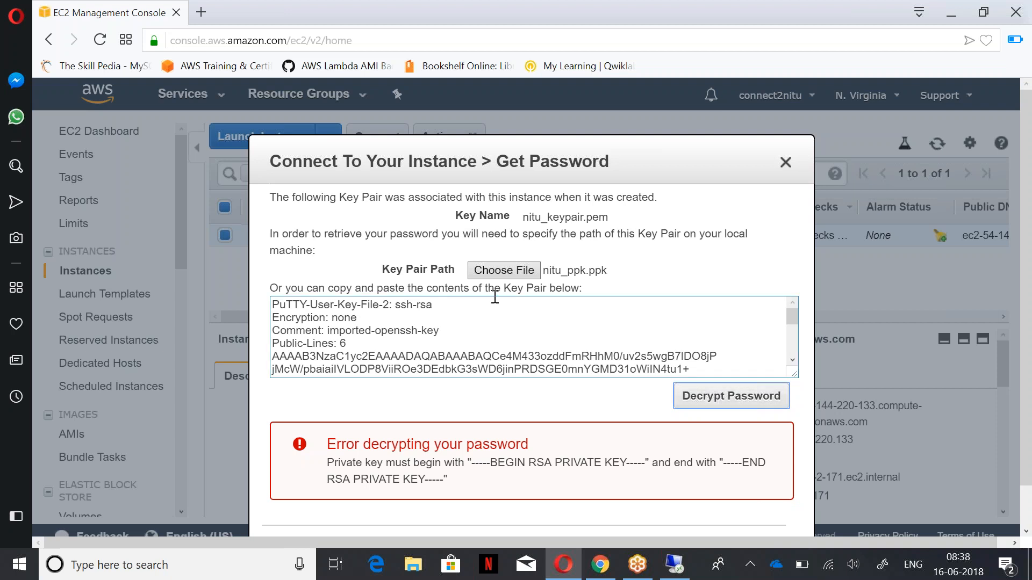
click(508, 273)
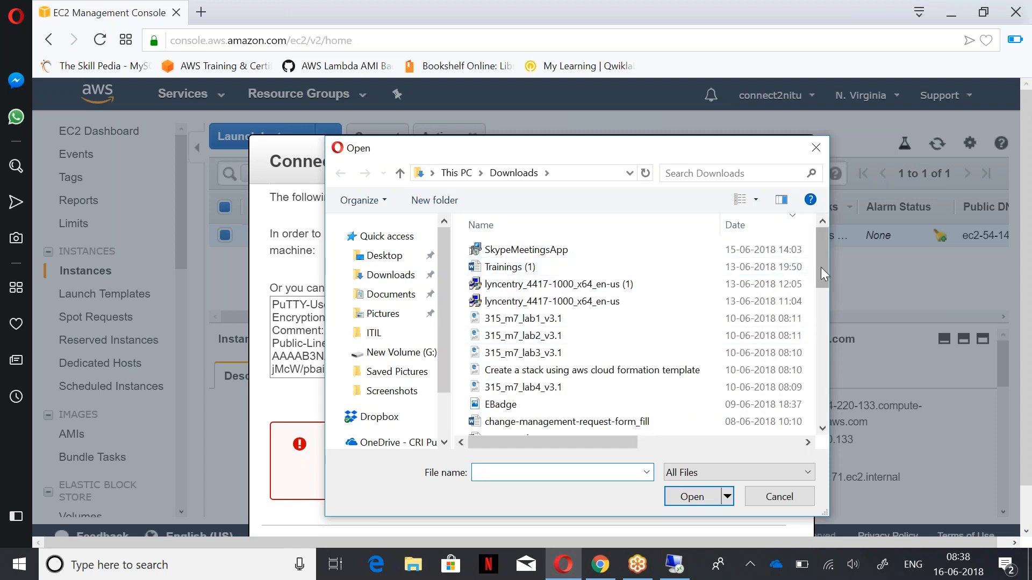
drag(822, 276, 836, 384)
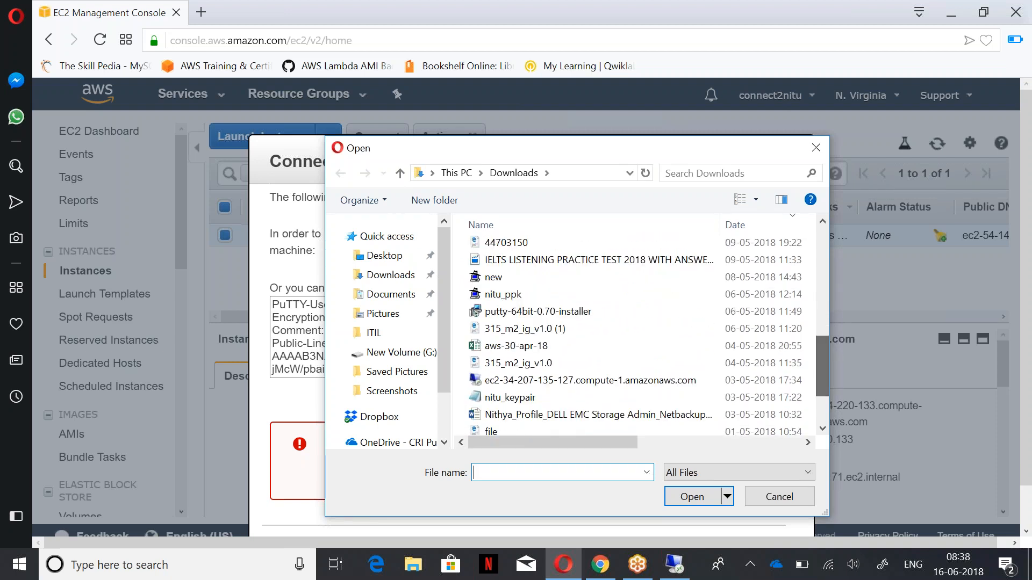
click(494, 400)
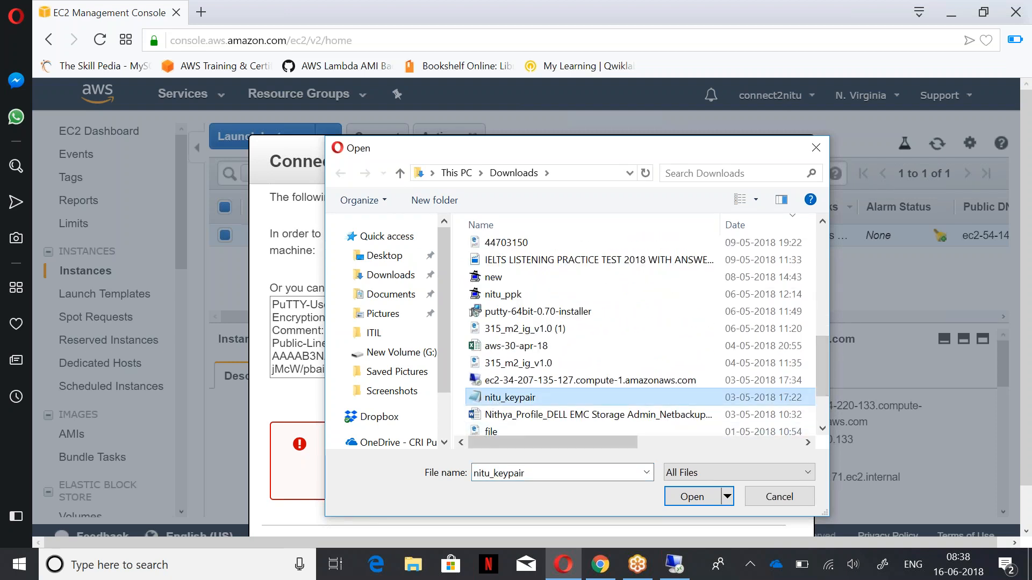
click(692, 497)
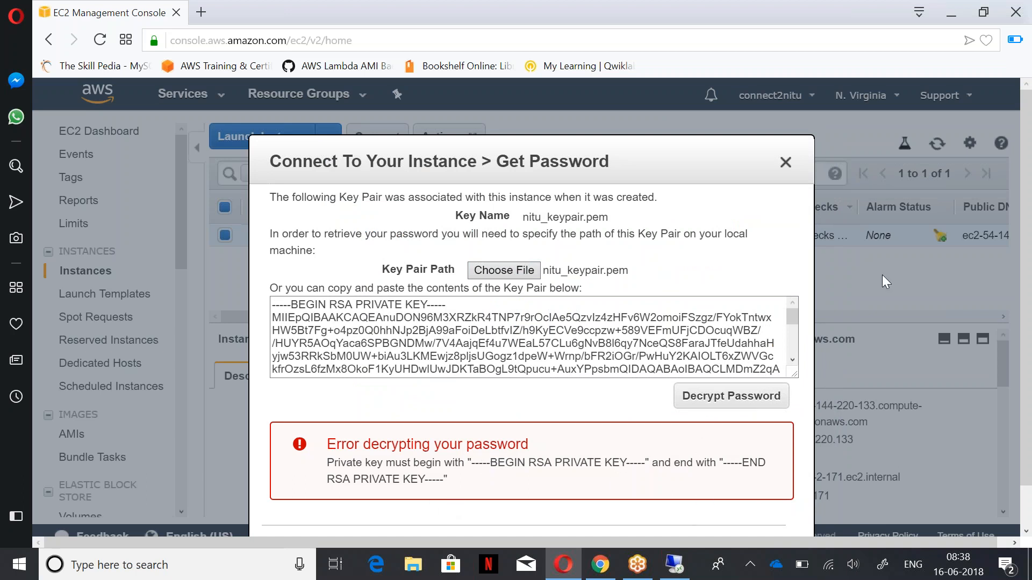
click(751, 400)
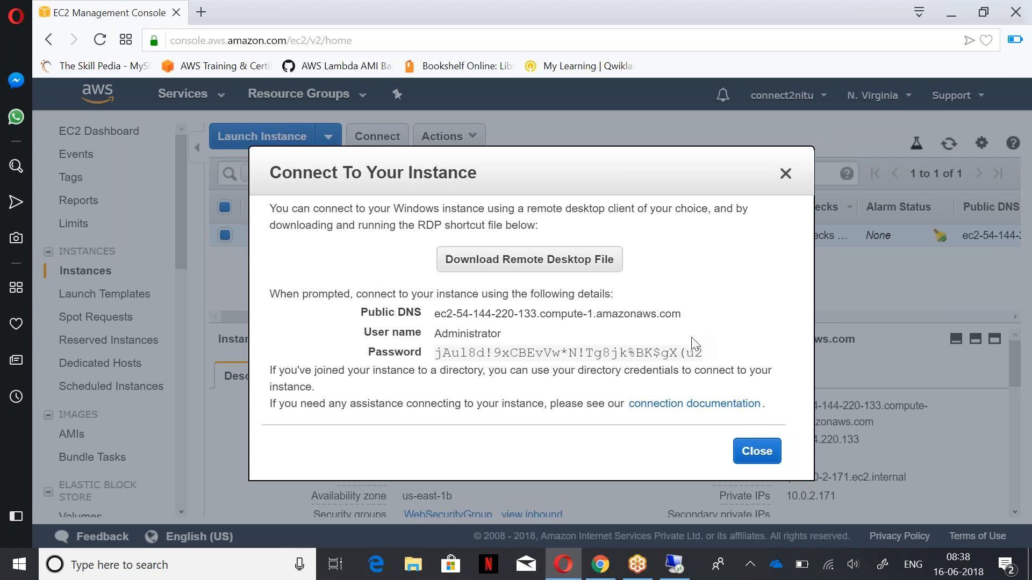
Copy the decrypted password into the Remote Desktop password field for Administrator, have the credentials remembered, and submit them
drag(706, 356, 430, 359)
key(ctrl+c)
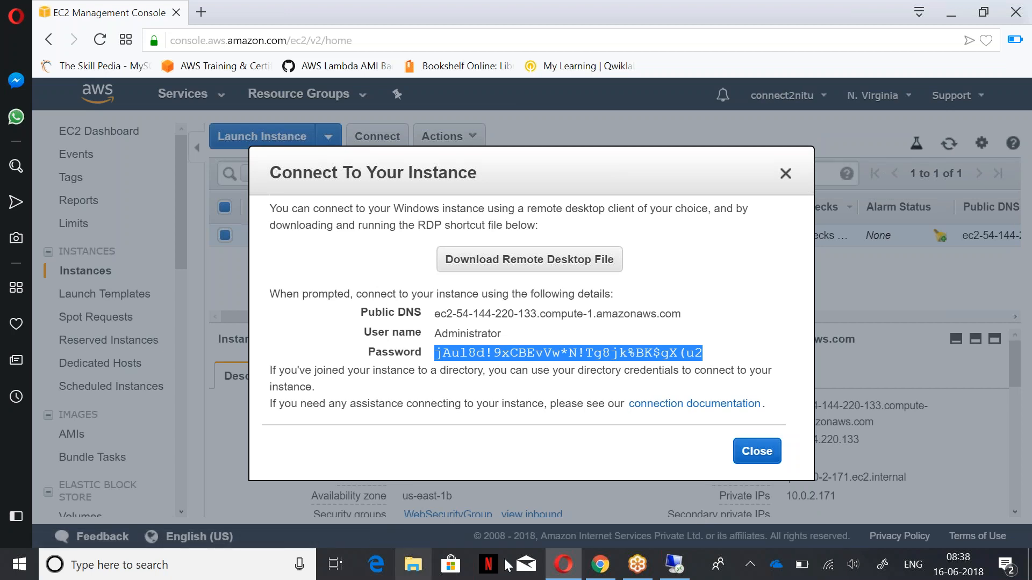
click(240, 572)
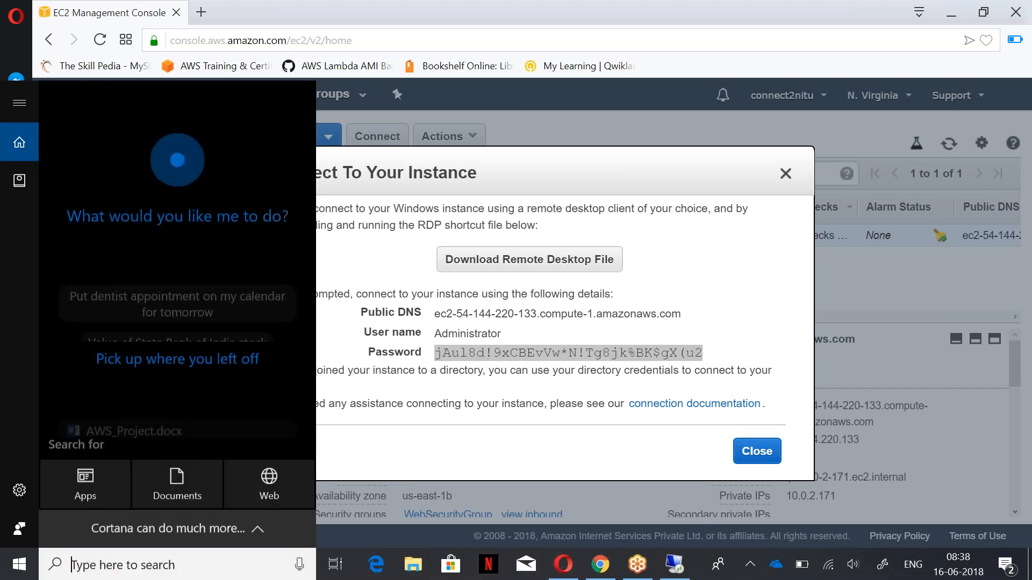
click(675, 565)
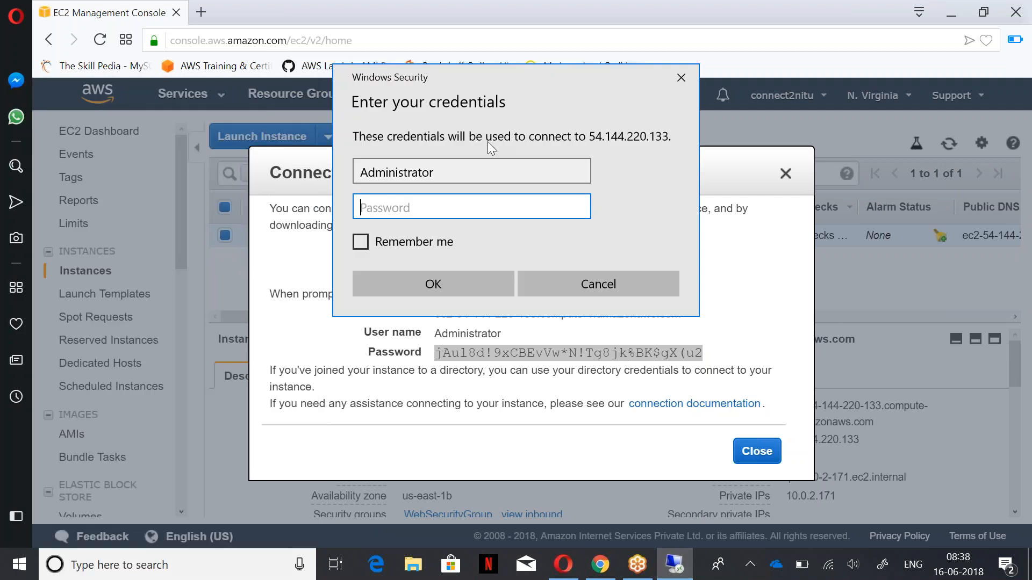
key(ctrl+v)
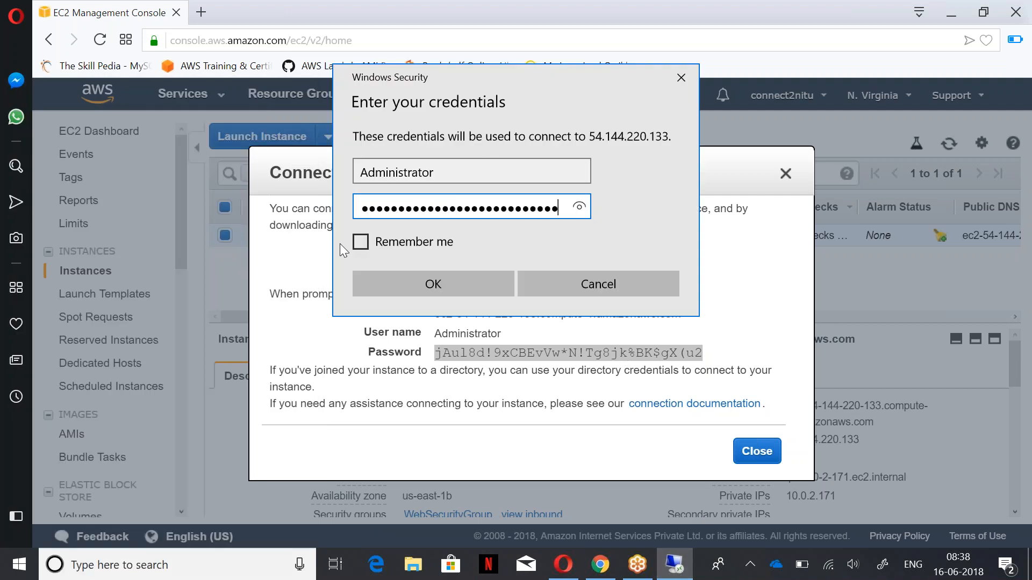
click(360, 241)
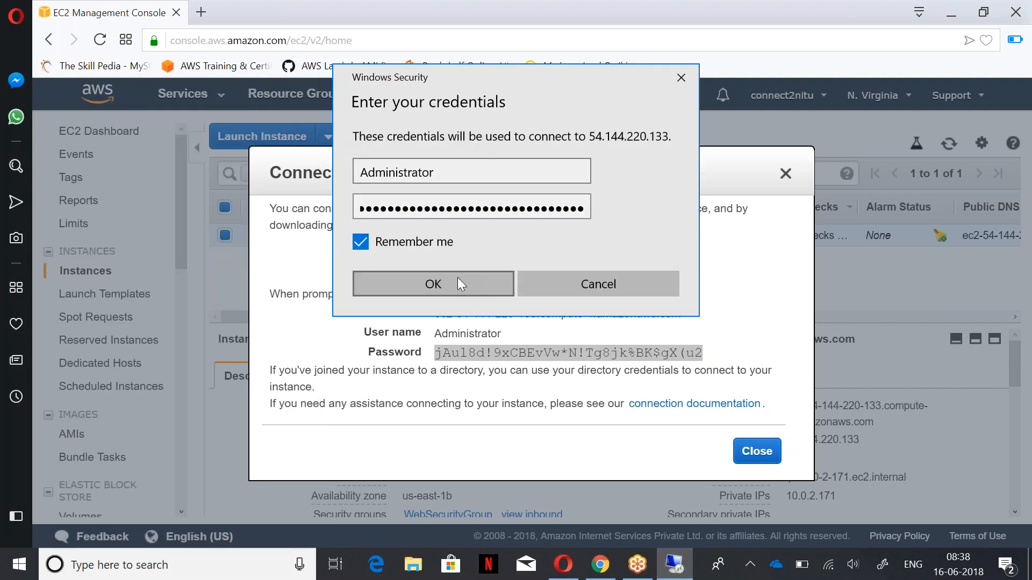
click(433, 283)
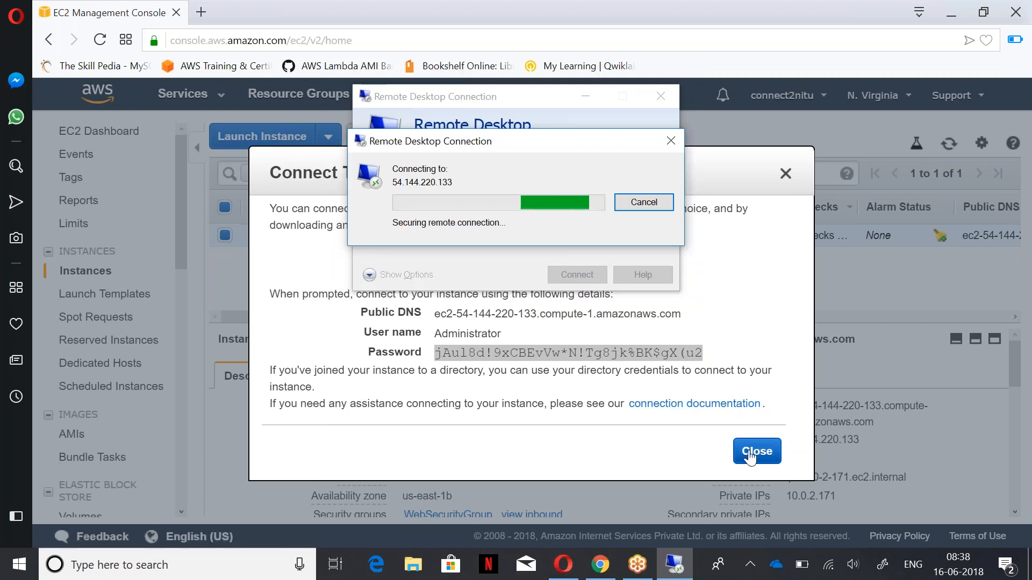
Close the instance's connection details and accept the unverified certificate to connect to 54.144.220.133
click(751, 452)
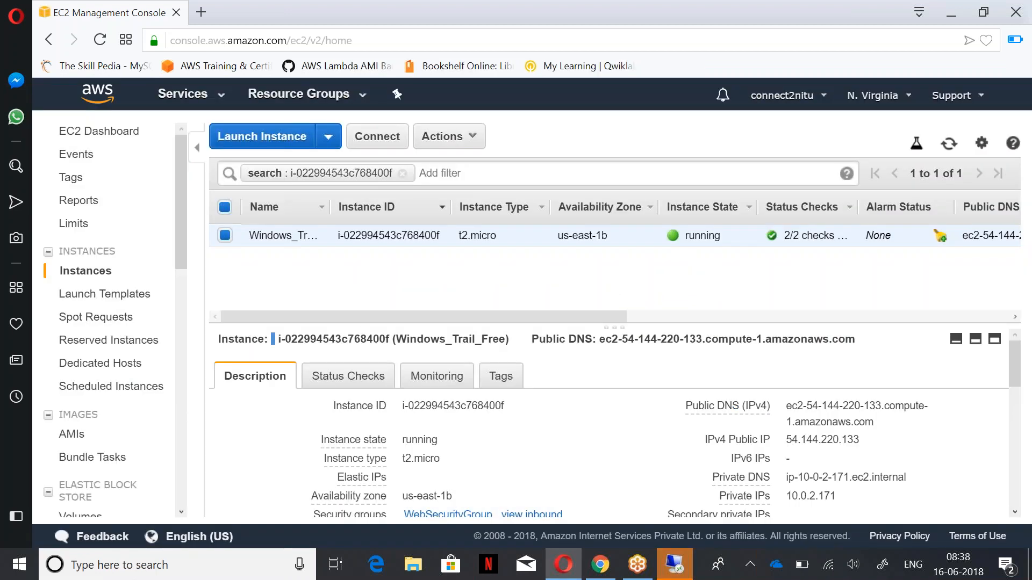
click(682, 565)
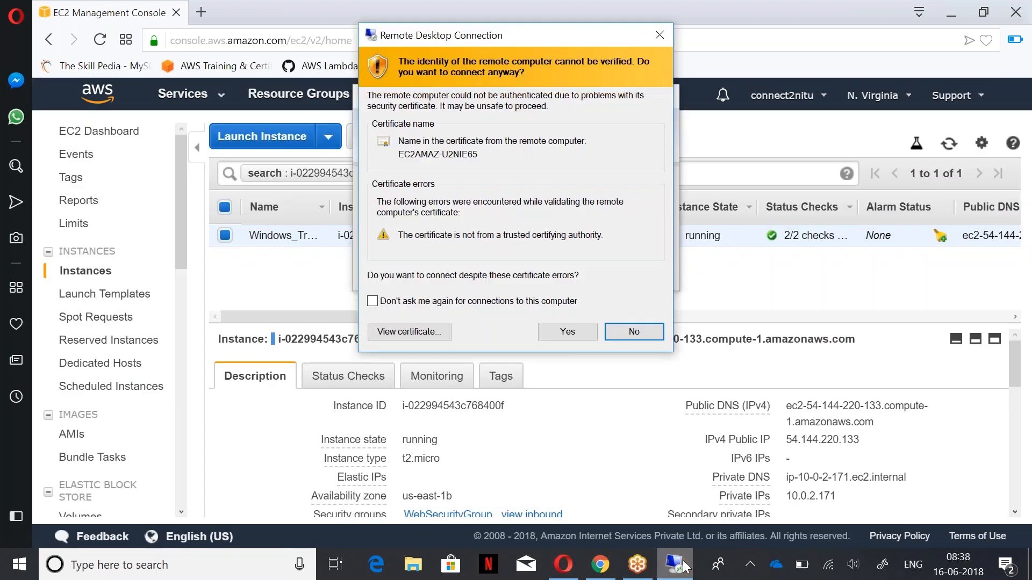
click(570, 330)
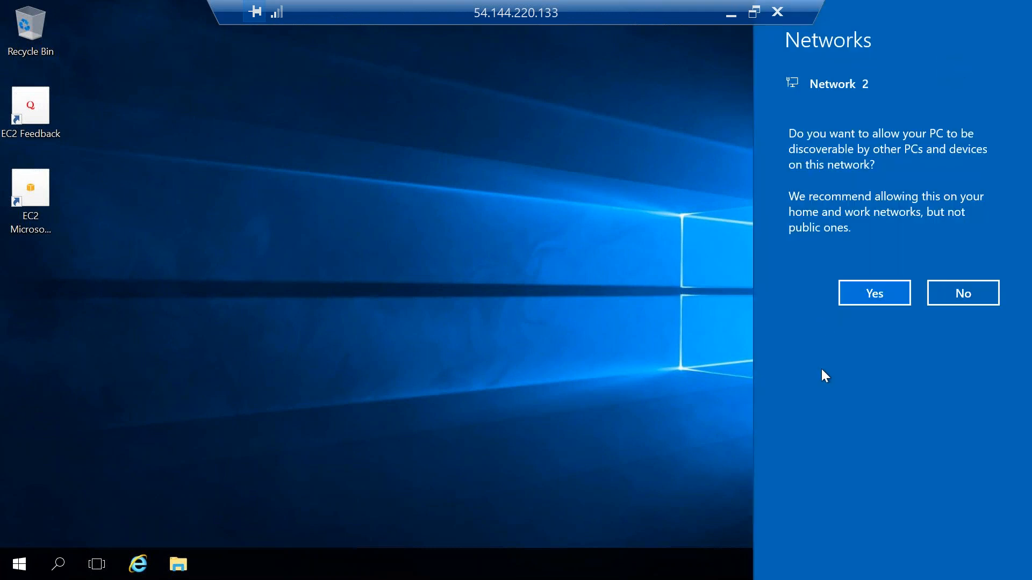
Decline network discovery for Network 2 on the remote server and close the command prompt window
click(941, 298)
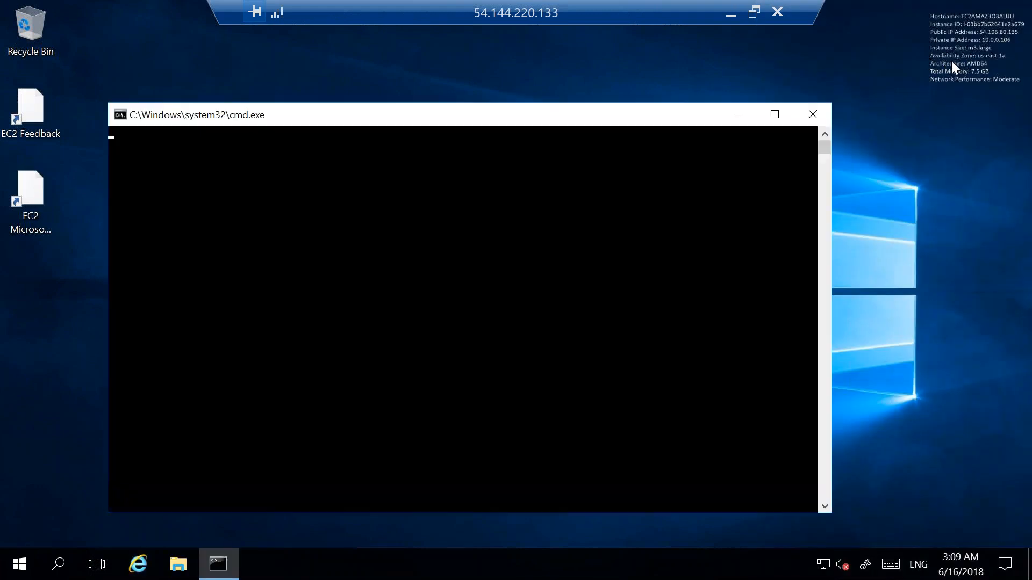
click(814, 115)
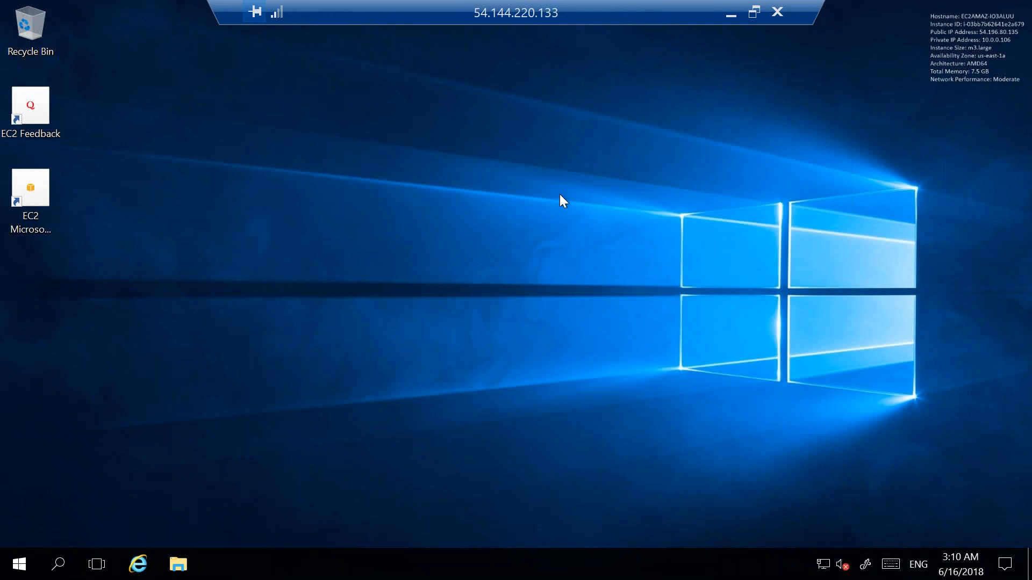
Open Paint on the remote Windows server
click(168, 559)
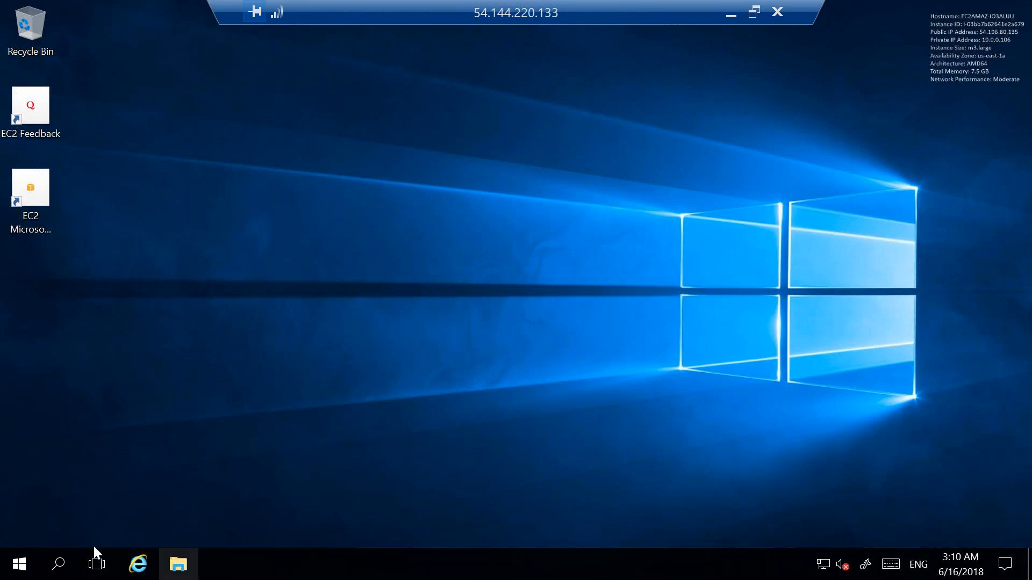
click(19, 563)
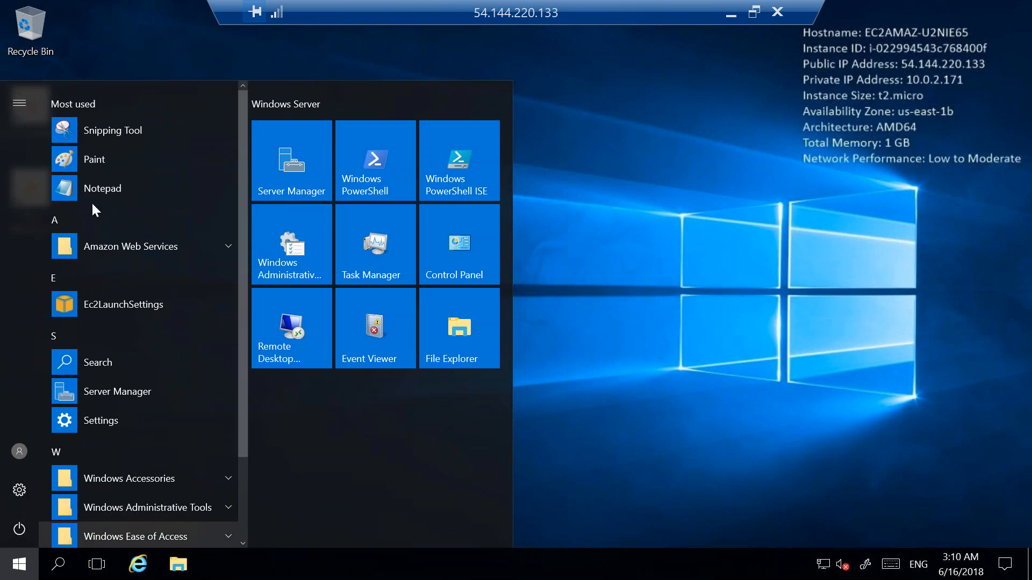
click(88, 162)
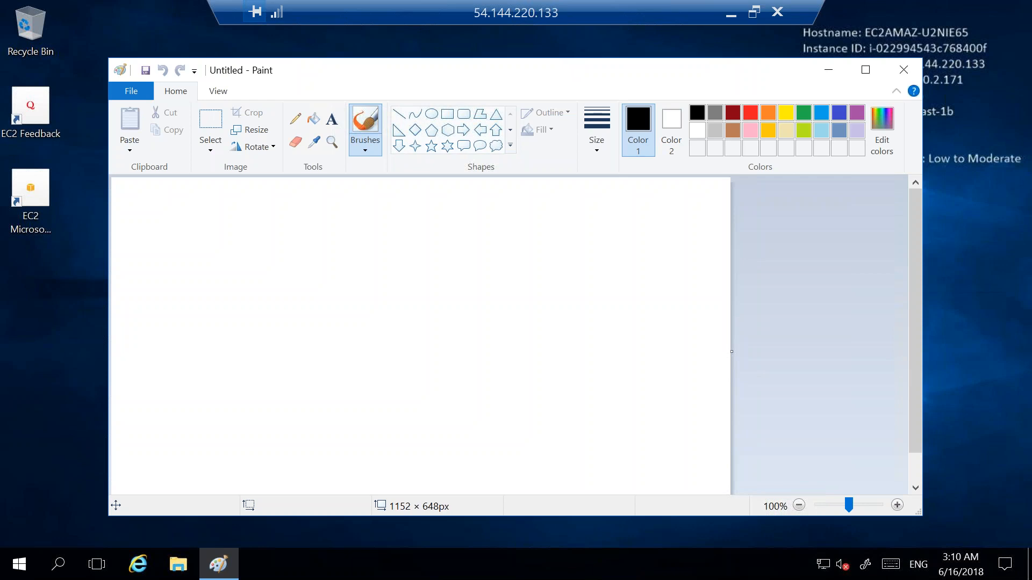
Handwrite the contact e-mail address in black across two lines of the blank Paint canvas with a brush
click(365, 142)
click(300, 173)
mouse_move(171, 222)
mouse_down()
mouse_move(156, 286)
mouse_move(191, 268)
mouse_up()
mouse_move(220, 229)
mouse_down()
mouse_move(213, 239)
mouse_move(287, 236)
mouse_move(304, 262)
mouse_move(344, 238)
mouse_move(359, 271)
mouse_move(430, 271)
mouse_up()
mouse_move(461, 231)
mouse_down()
mouse_move(444, 247)
mouse_move(490, 268)
mouse_up()
mouse_move(496, 195)
mouse_down()
mouse_move(511, 264)
mouse_move(522, 222)
mouse_move(558, 244)
mouse_move(542, 252)
mouse_move(580, 241)
mouse_move(638, 250)
mouse_up()
click(640, 193)
mouse_move(666, 189)
mouse_down()
mouse_move(657, 243)
mouse_move(675, 244)
mouse_up()
mouse_move(658, 217)
mouse_down()
mouse_move(674, 209)
mouse_move(708, 246)
mouse_up()
mouse_move(207, 322)
mouse_down()
mouse_move(215, 306)
mouse_move(224, 361)
mouse_up()
mouse_move(295, 324)
mouse_down()
mouse_move(290, 429)
mouse_move(350, 348)
mouse_move(389, 361)
mouse_up()
mouse_move(433, 335)
mouse_down()
mouse_move(403, 350)
mouse_move(459, 338)
mouse_move(502, 282)
mouse_move(494, 349)
mouse_up()
click(458, 298)
click(527, 341)
mouse_move(574, 320)
mouse_down()
mouse_move(570, 348)
mouse_move(592, 320)
mouse_move(664, 329)
mouse_move(687, 350)
mouse_up()
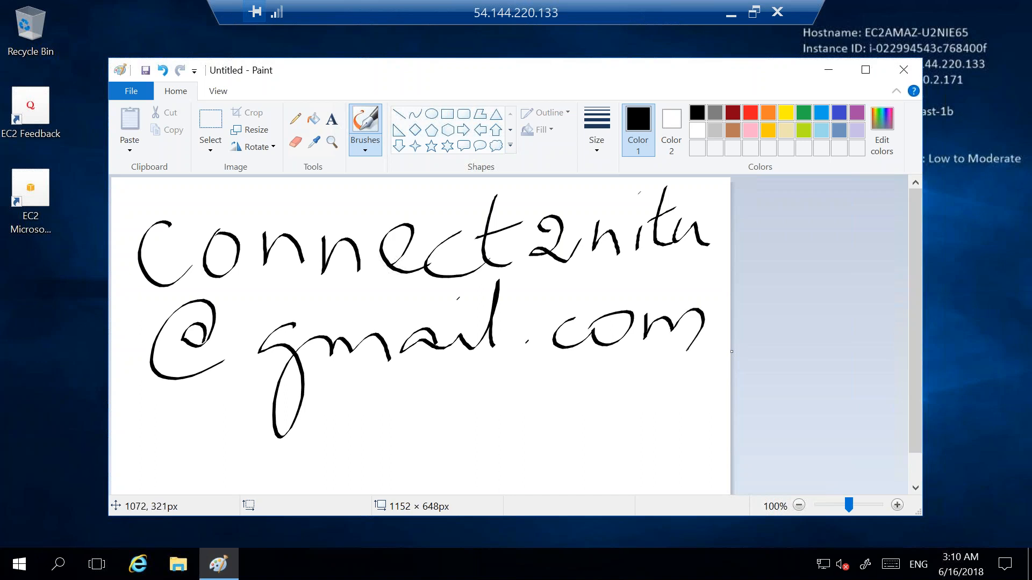